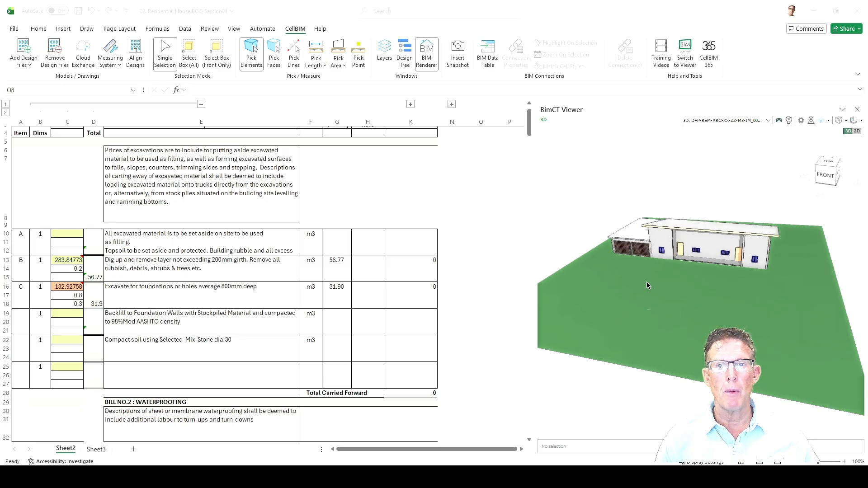
scroll(699, 254, up, 4)
Select the main roof in the 3D model and examine its general, common and roof quantity properties.
drag(690, 255, 640, 248)
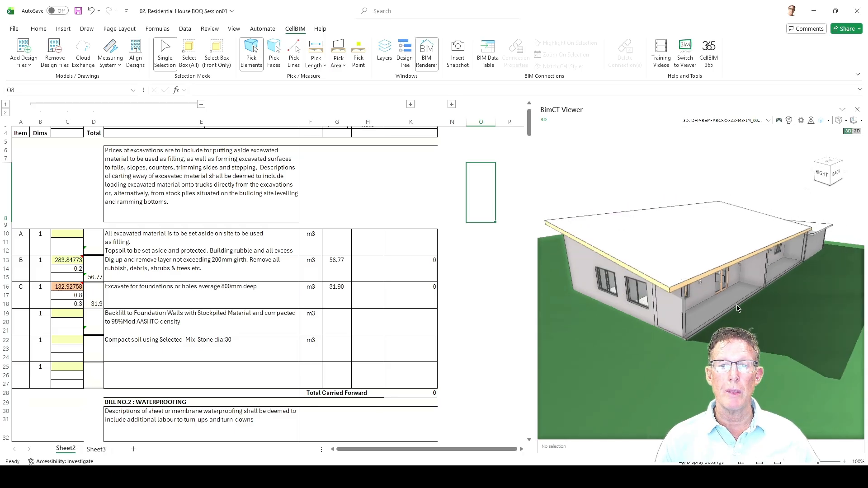
drag(740, 327, 758, 321)
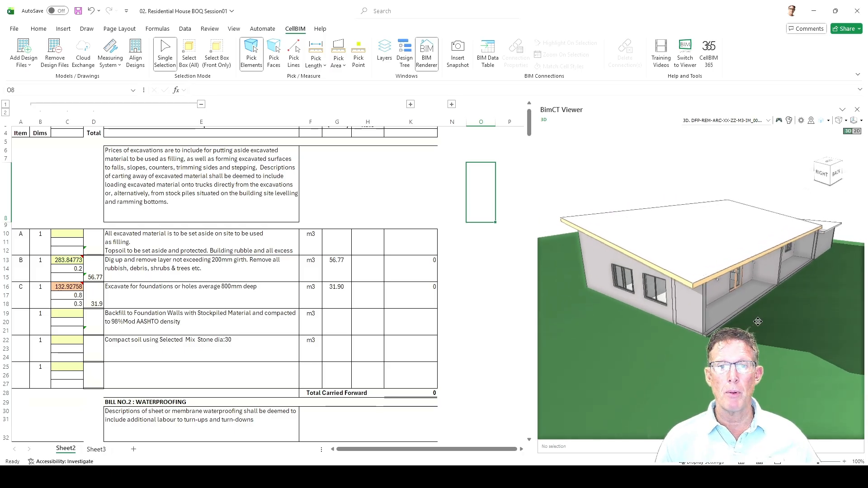
click(704, 247)
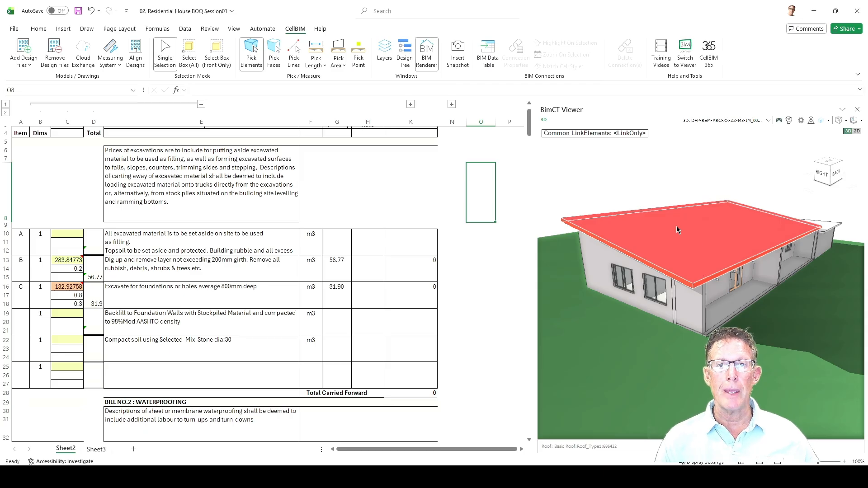
click(623, 134)
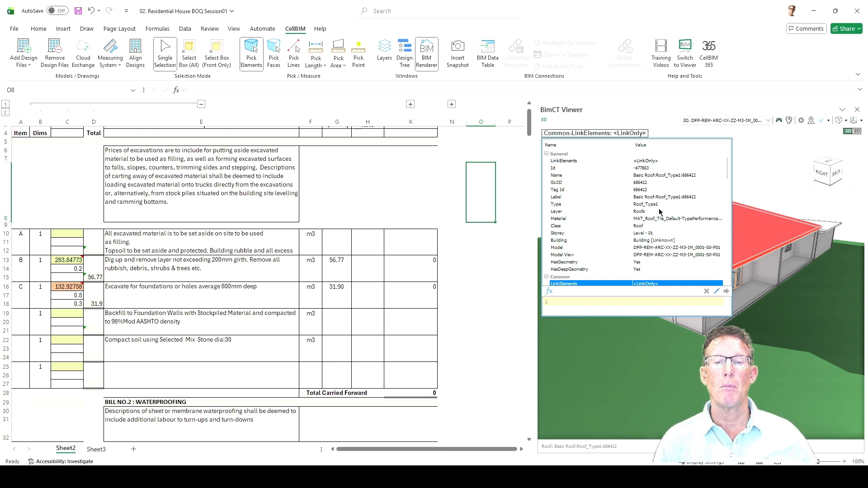
scroll(660, 212, down, 1)
scroll(659, 212, down, 4)
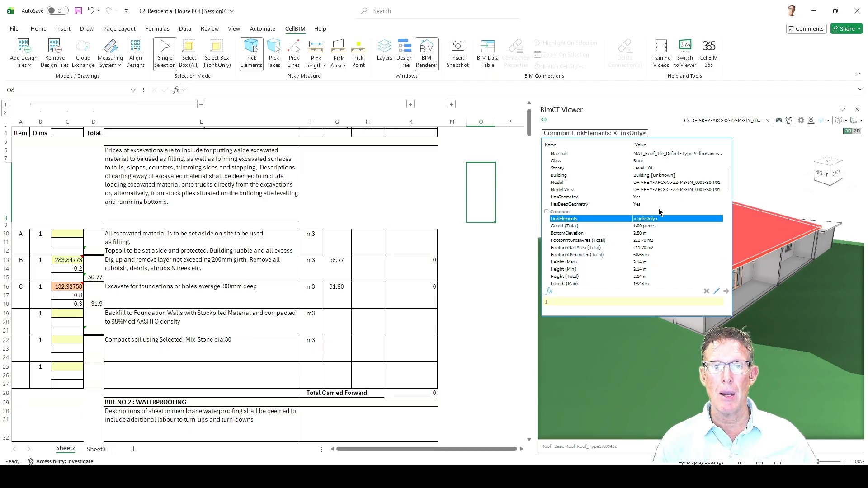
scroll(660, 213, down, 2)
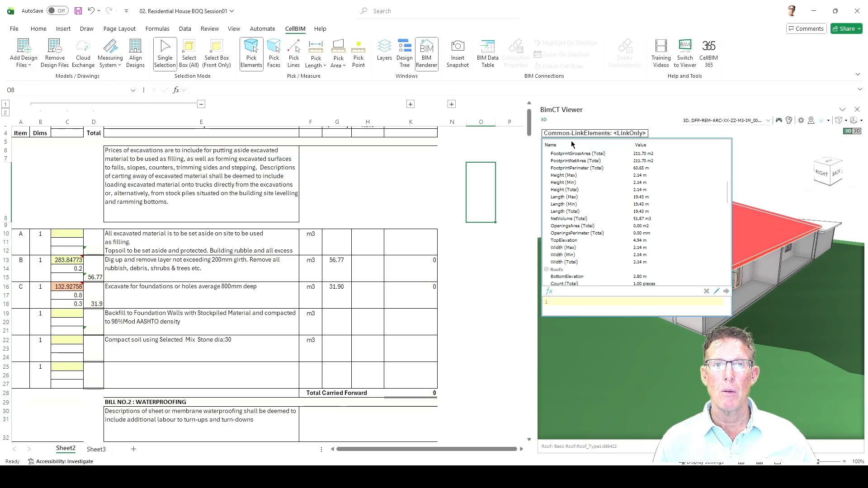
scroll(652, 194, down, 6)
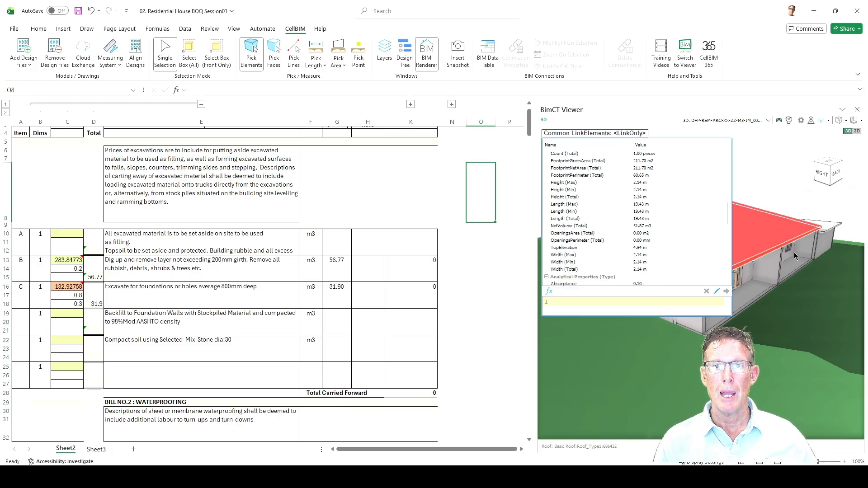
click(765, 239)
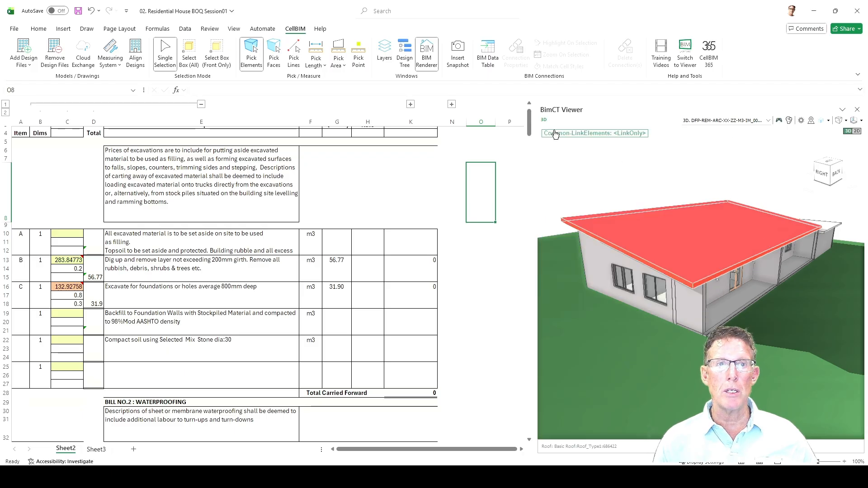
Open the Design Tree and review the selected roof's properties, picking Thickness under Dimensions.
click(406, 62)
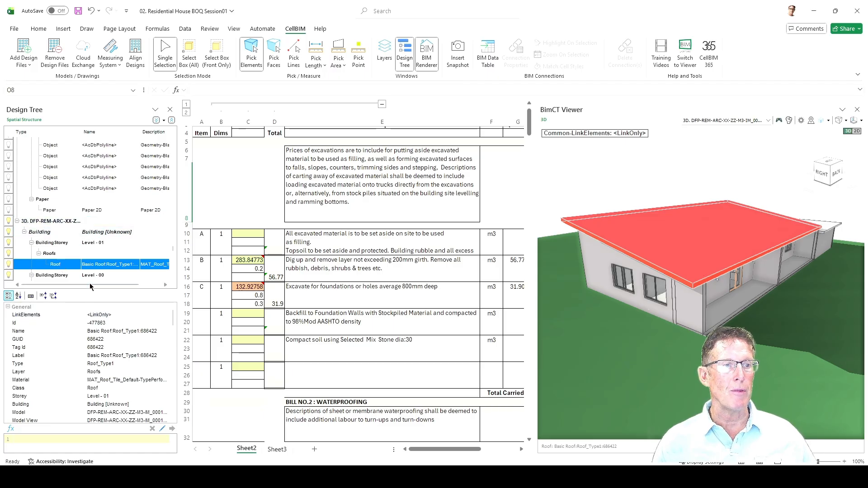
scroll(126, 334, down, 1)
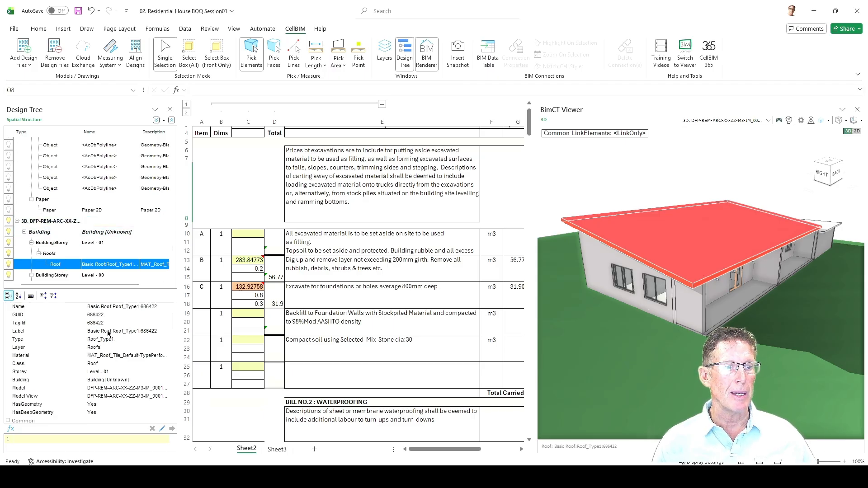
scroll(110, 337, down, 1)
scroll(111, 341, down, 1)
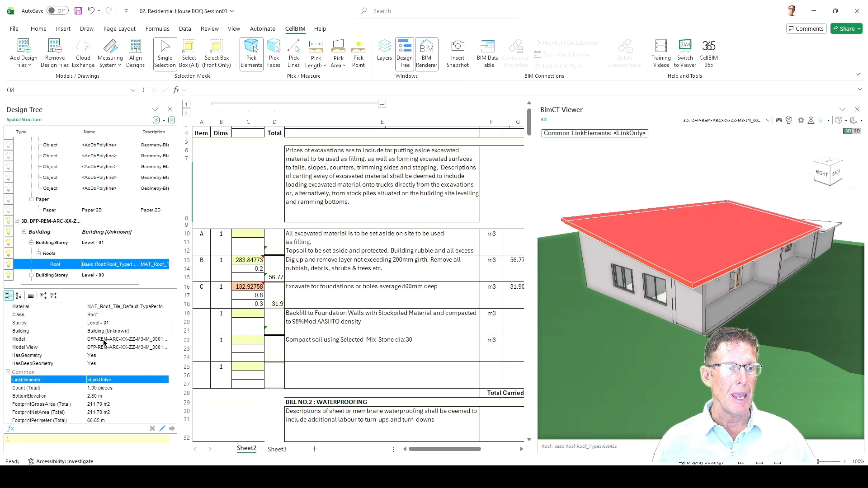
scroll(104, 344, down, 2)
scroll(104, 355, down, 6)
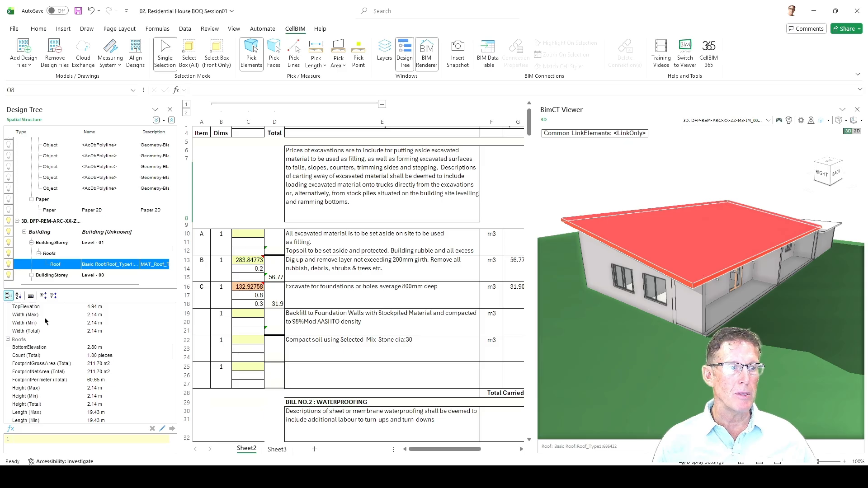
scroll(64, 339, down, 6)
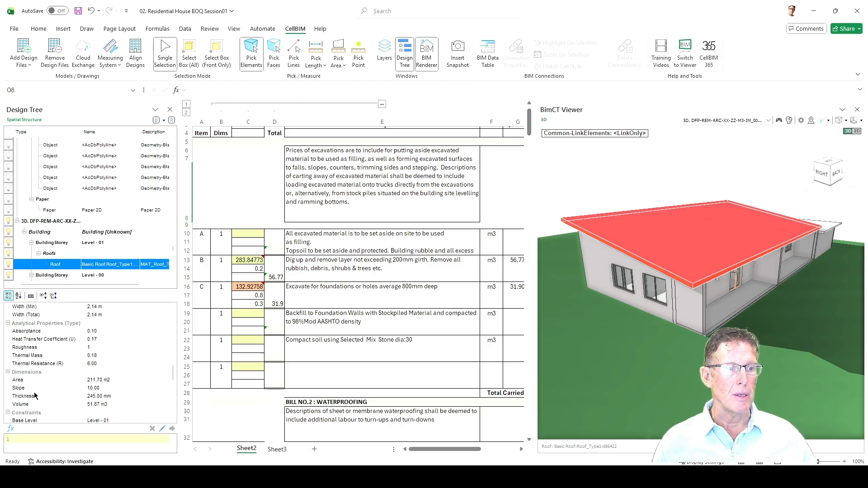
click(98, 398)
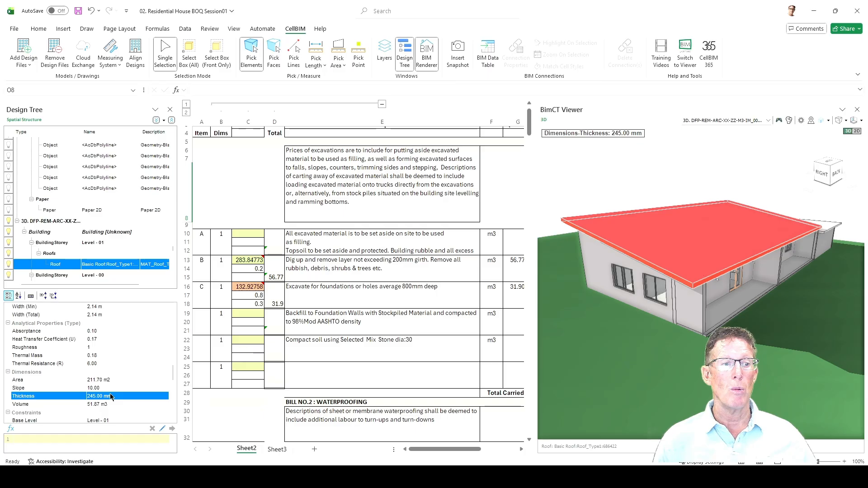
scroll(110, 396, down, 1)
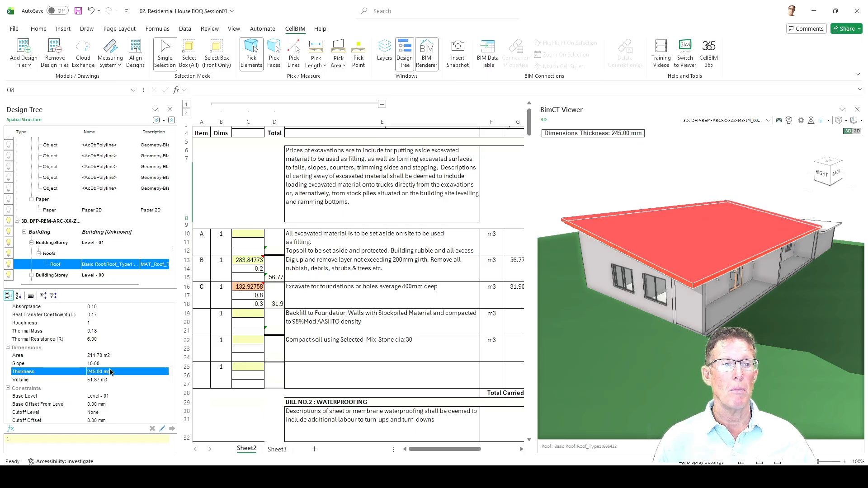
scroll(110, 384, down, 4)
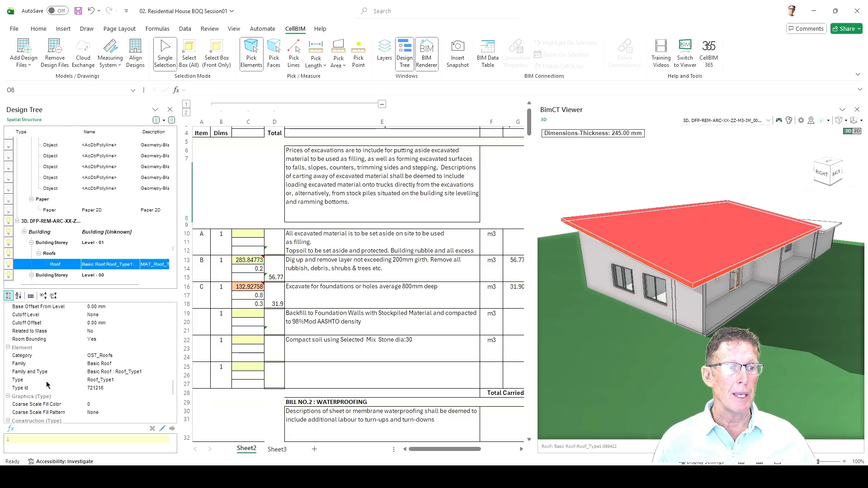
Pick the roof's Family and Type property and examine its construction, identity, IFC and phasing data.
click(104, 372)
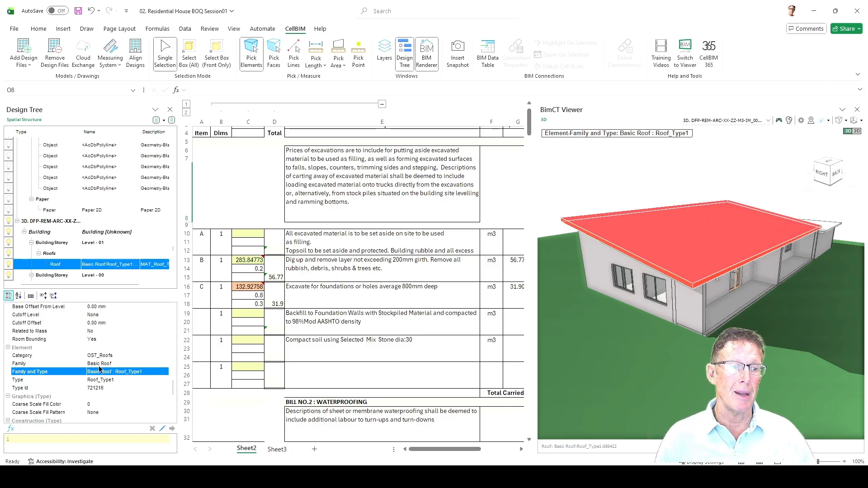
scroll(97, 370, down, 1)
scroll(89, 376, down, 1)
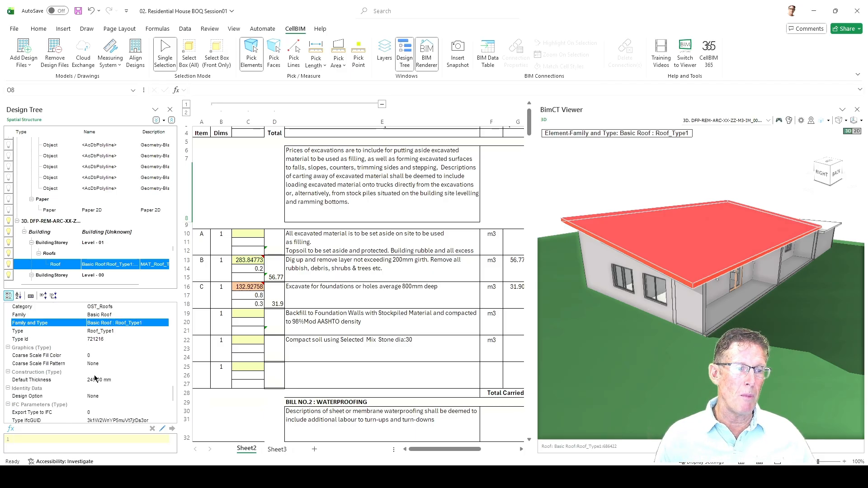
scroll(96, 379, down, 1)
scroll(98, 380, down, 1)
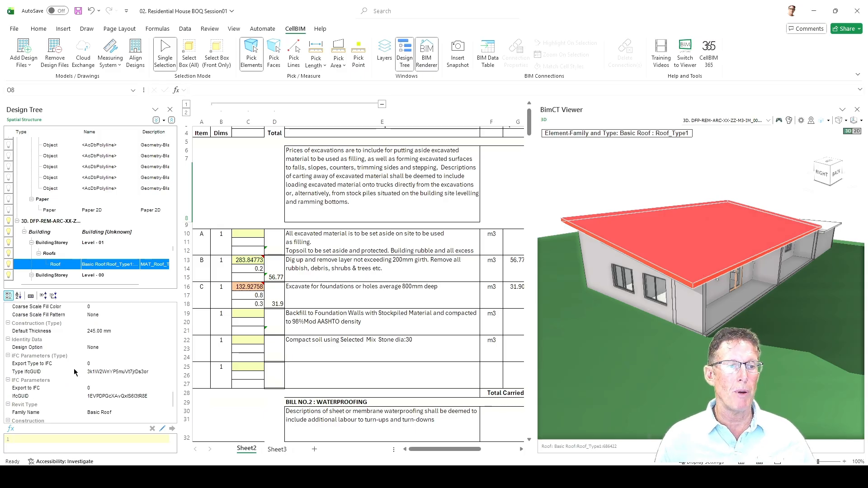
scroll(91, 384, down, 1)
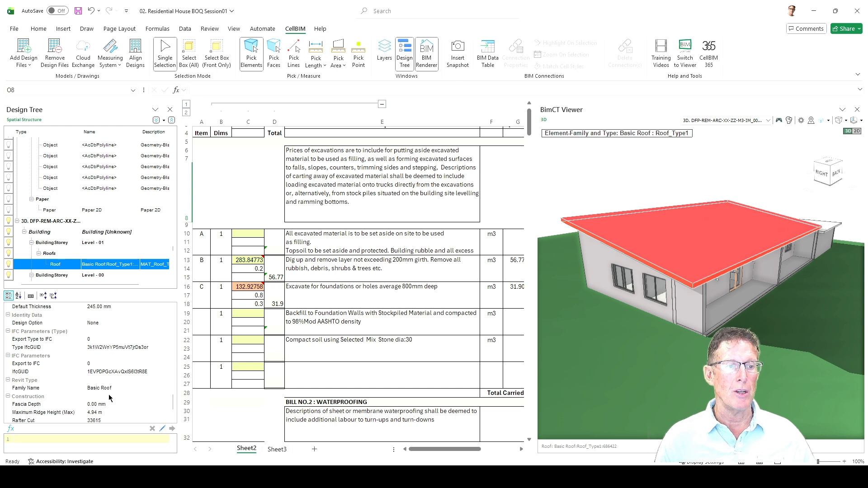
scroll(112, 396, down, 1)
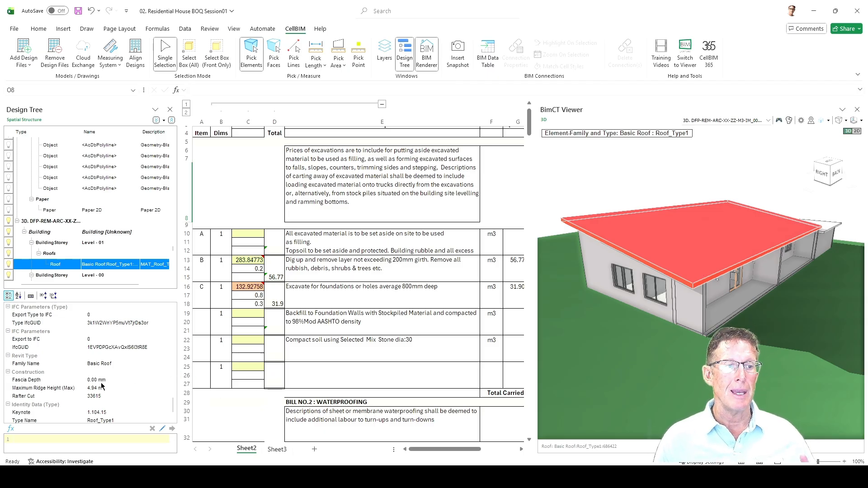
scroll(102, 386, down, 1)
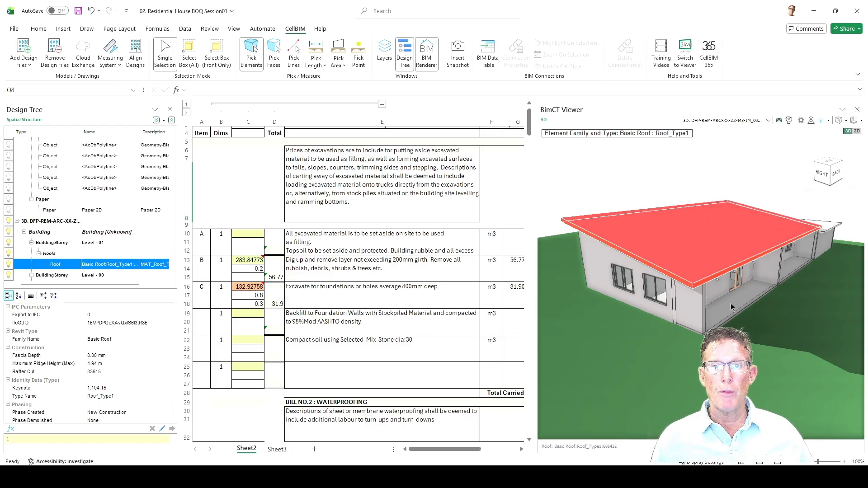
Isolate the main roof by hiding the other elements, inspect it, and show all 3D elements again.
drag(744, 318, 682, 307)
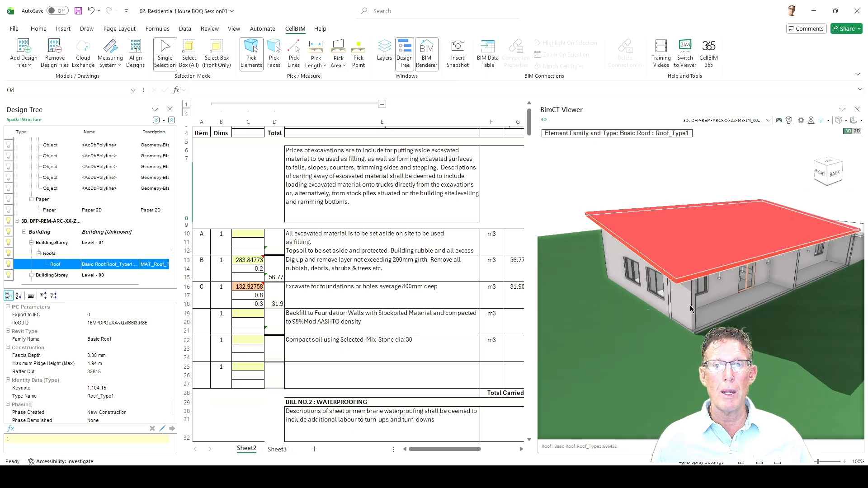
scroll(726, 295, down, 1)
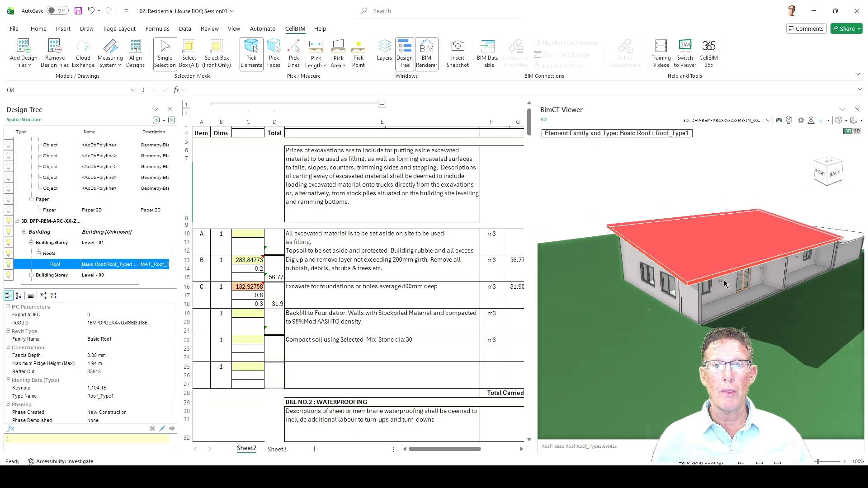
click(721, 245)
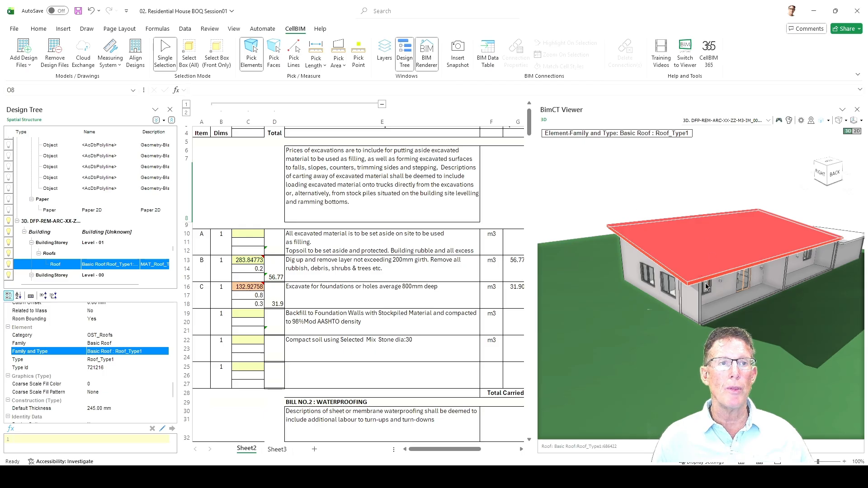
drag(700, 260, 707, 271)
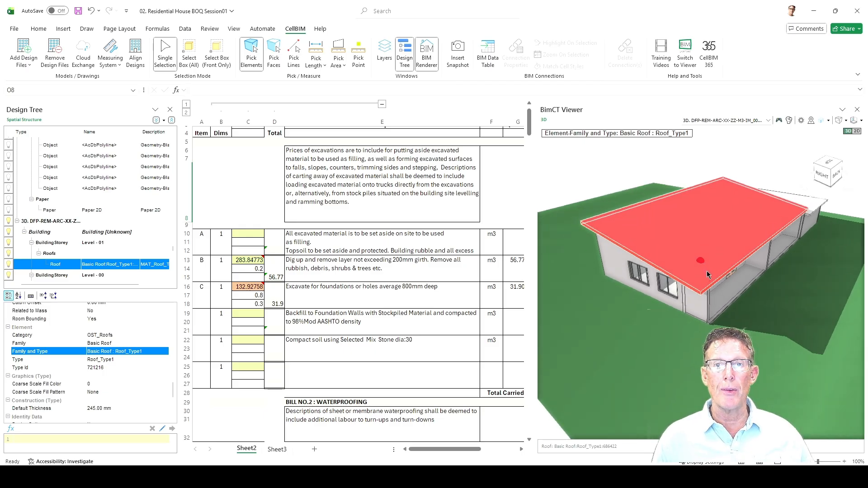
right_click(703, 229)
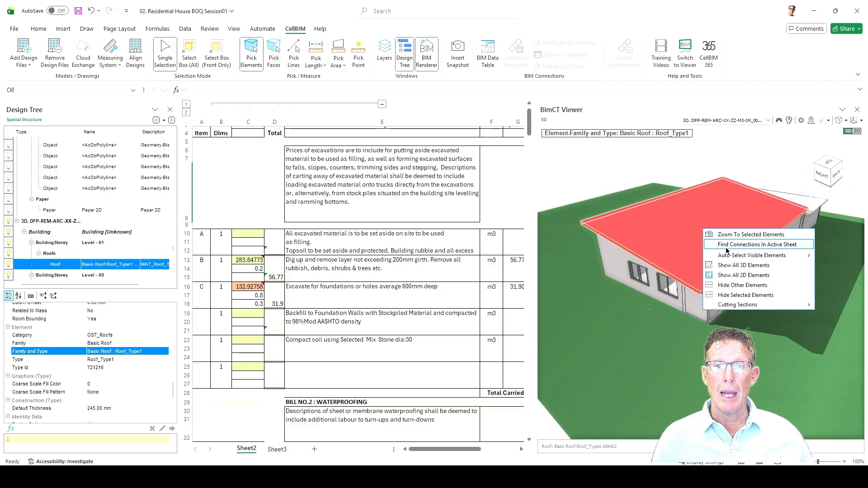
click(728, 286)
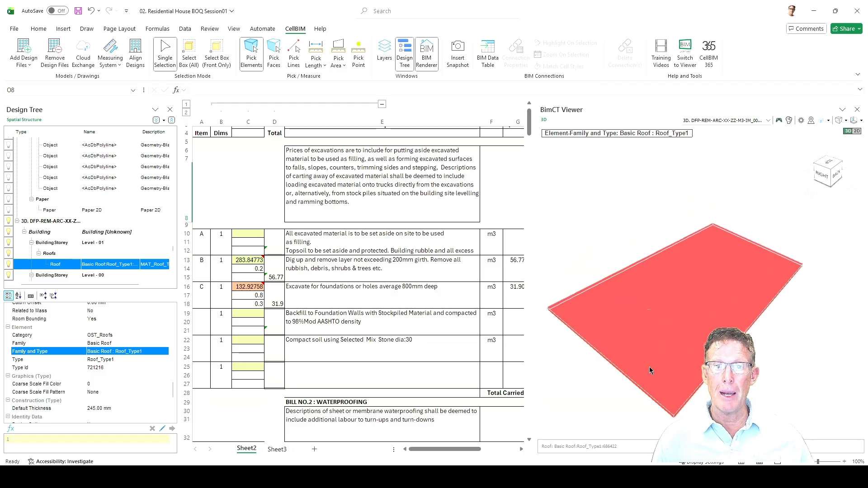
drag(649, 367, 679, 273)
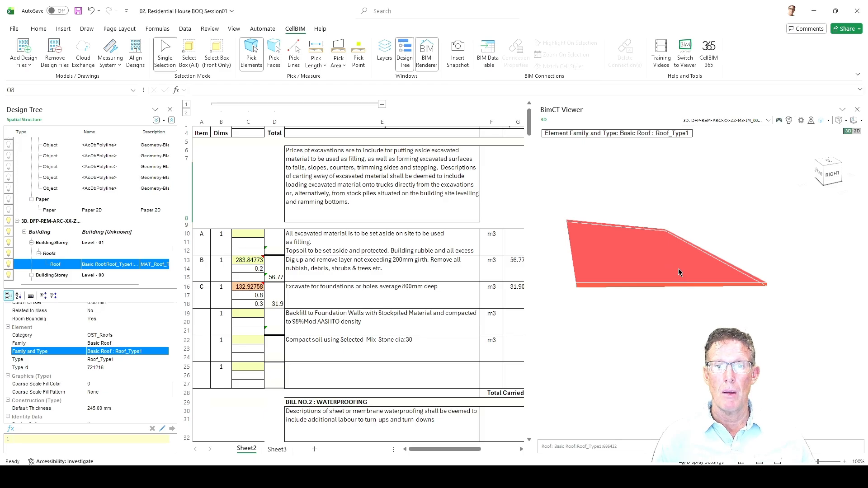
right_click(679, 269)
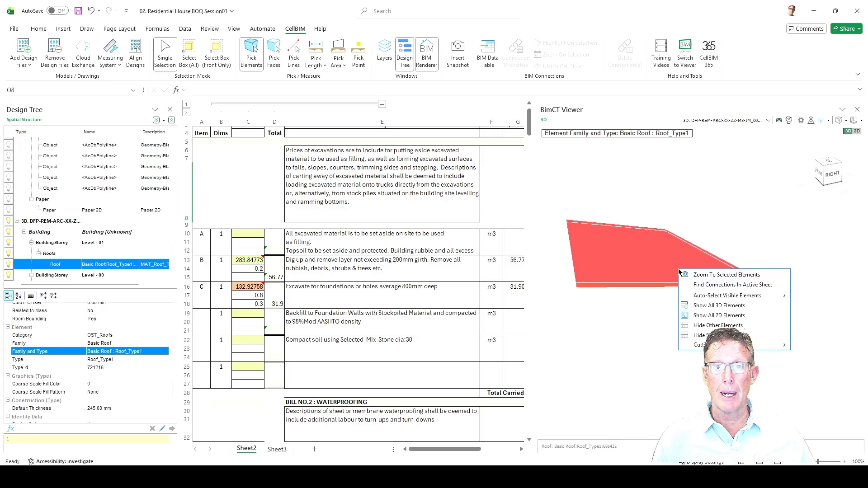
click(715, 306)
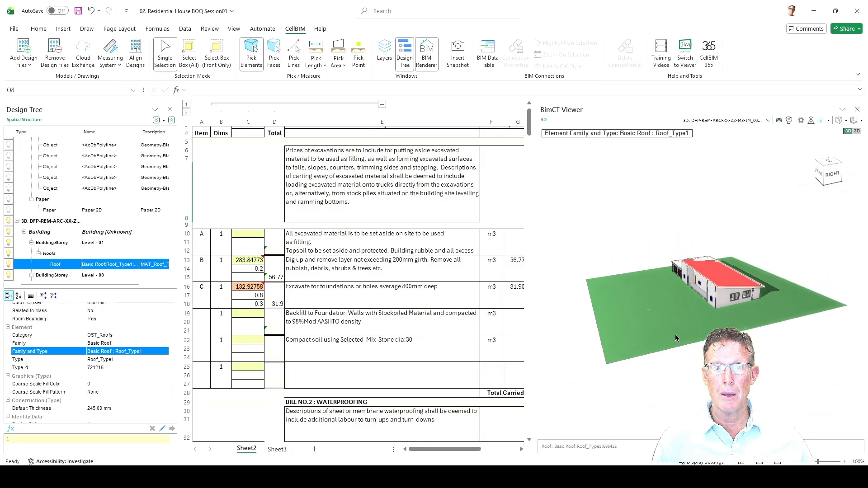
Hide the site topography and inspect the house from the back and side down to its base.
click(661, 326)
right_click(662, 327)
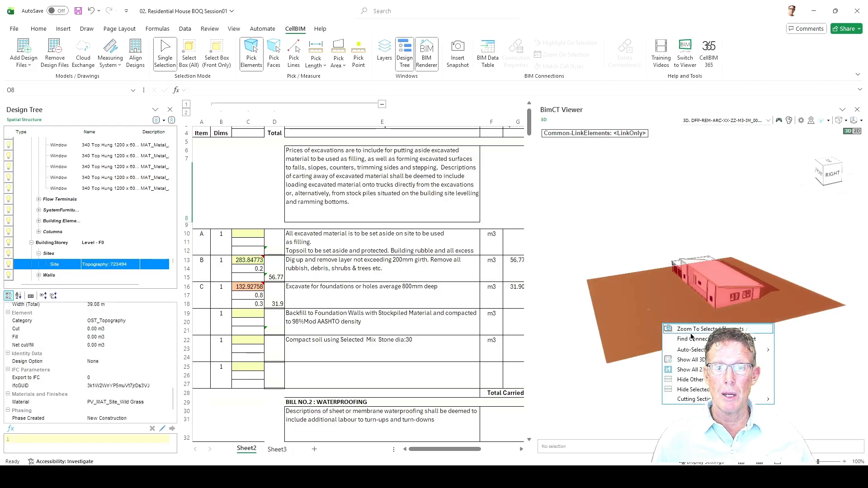
click(692, 390)
drag(745, 332, 693, 337)
scroll(731, 299, up, 5)
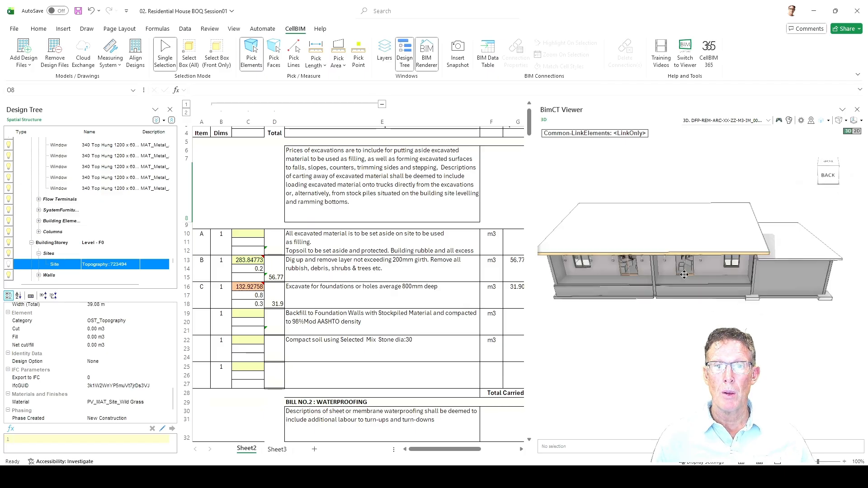
drag(681, 272, 715, 281)
drag(661, 312, 578, 284)
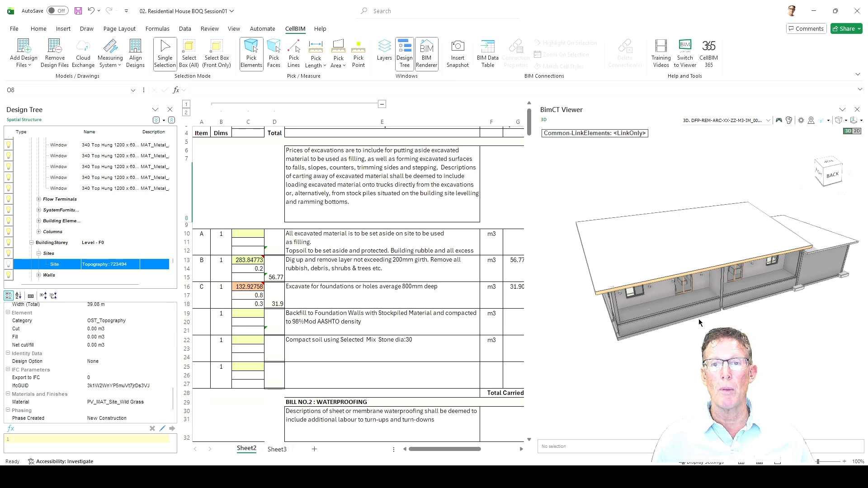
drag(668, 344, 647, 319)
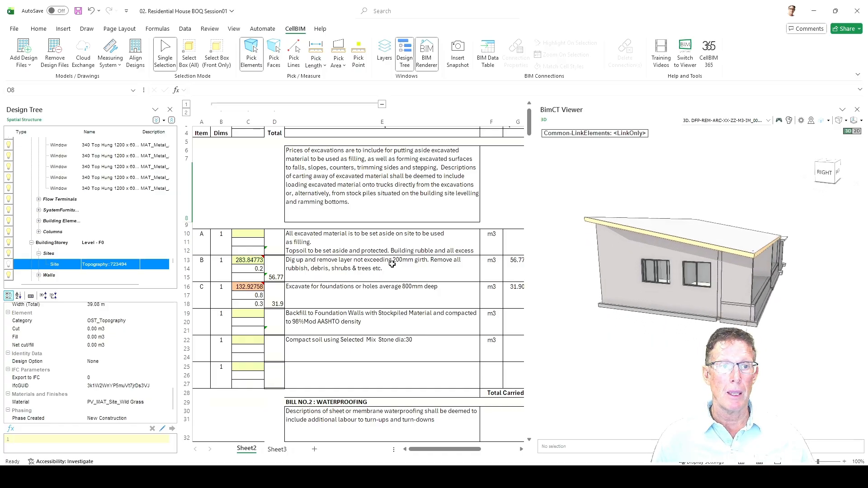
Review the bill of quantities from excavations down to Bill No.4 Superstructure, picking the Cavity Foundation walls 40mm cavity item in E119.
click(404, 213)
scroll(406, 274, down, 9)
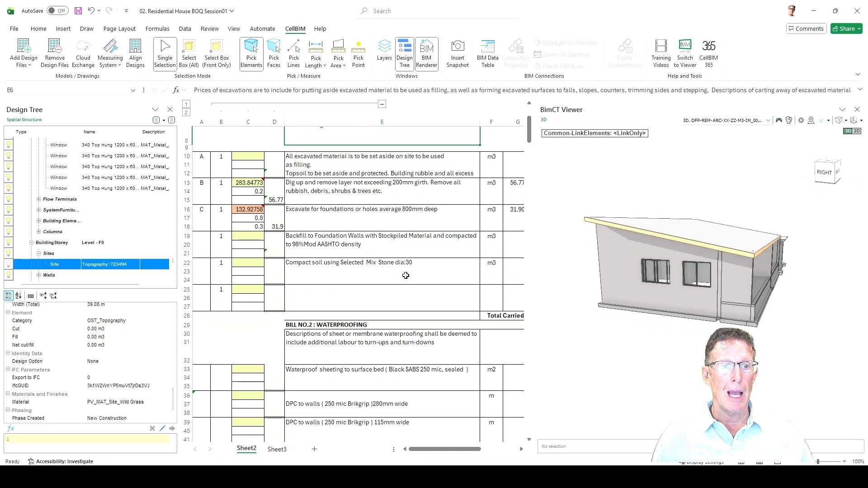
scroll(406, 279, down, 17)
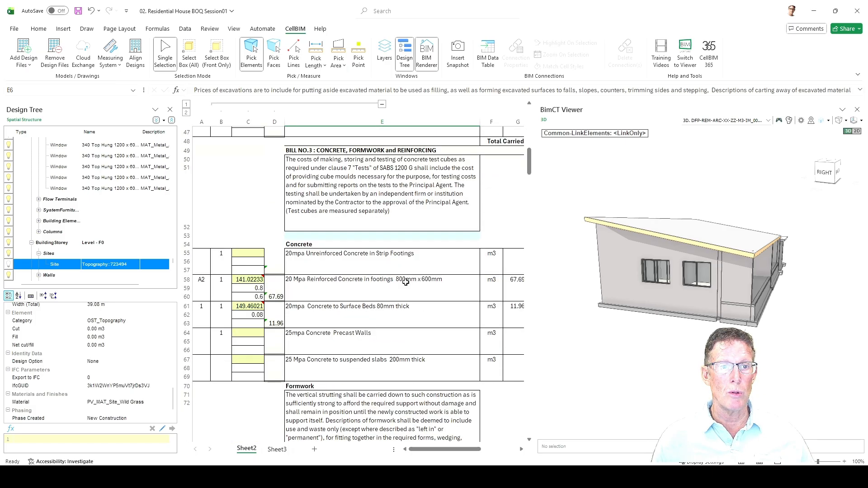
scroll(407, 287, down, 5)
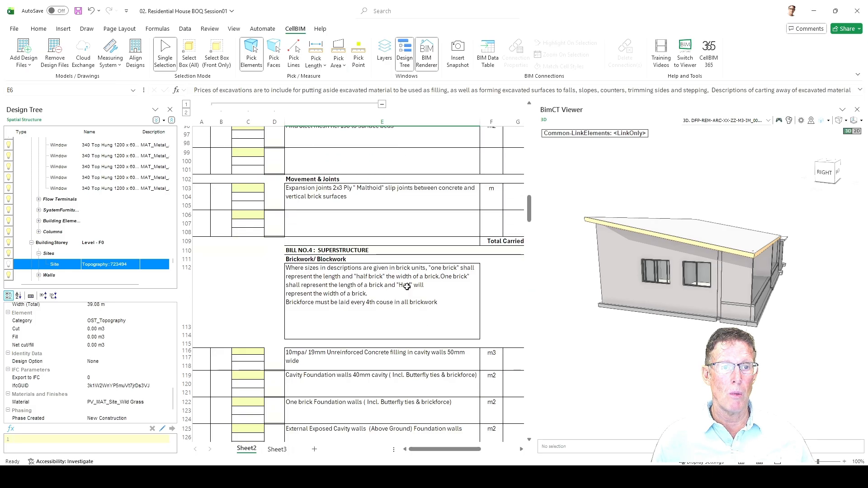
scroll(407, 287, down, 3)
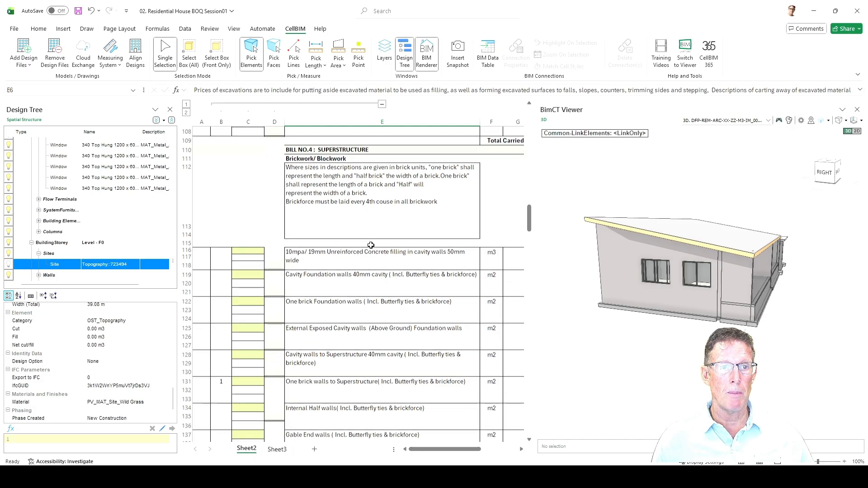
scroll(371, 245, down, 2)
scroll(371, 245, down, 1)
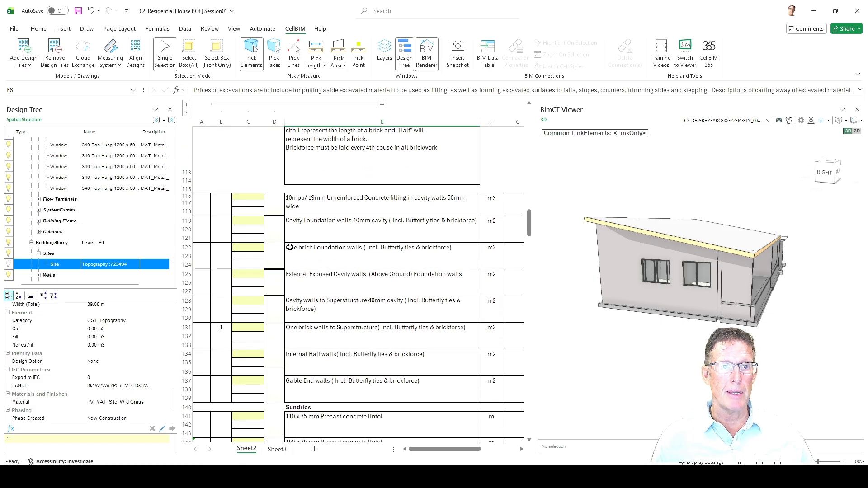
click(323, 225)
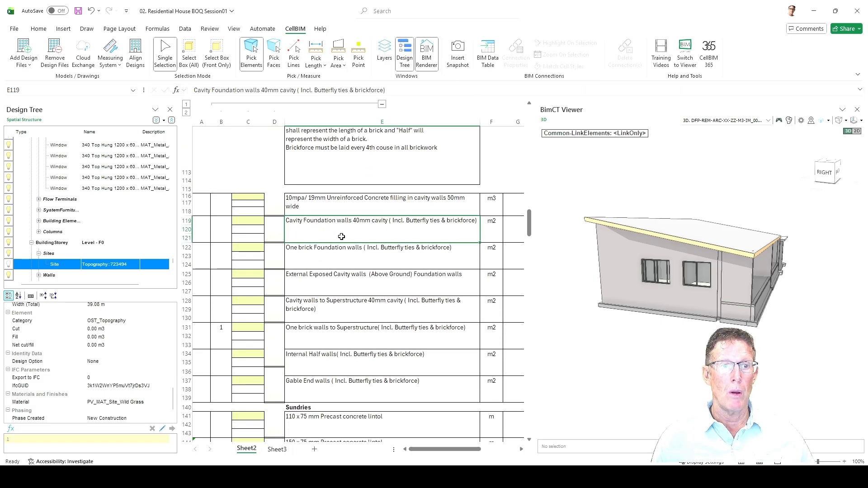
click(327, 259)
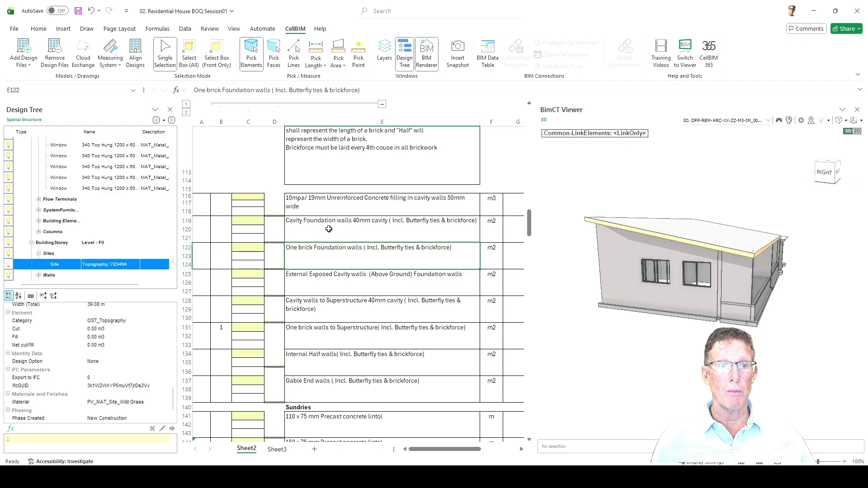
click(329, 229)
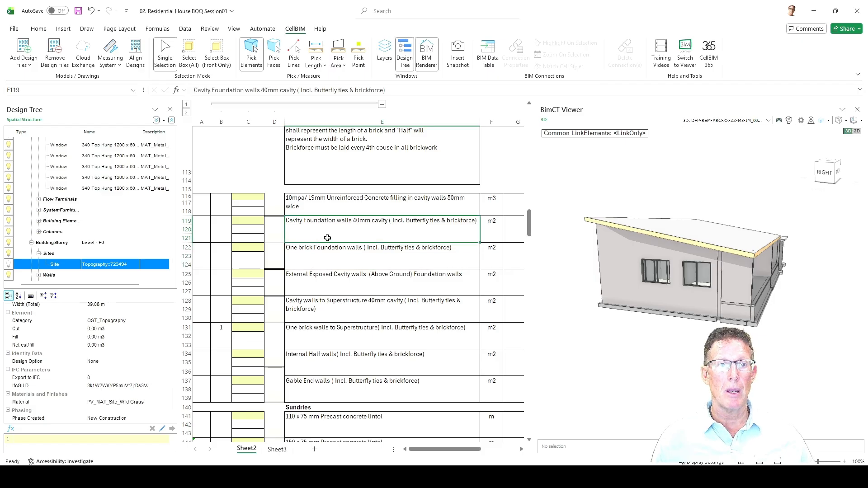
Select the side wall with the two windows and examine its general and common properties in the viewer's property list.
click(626, 288)
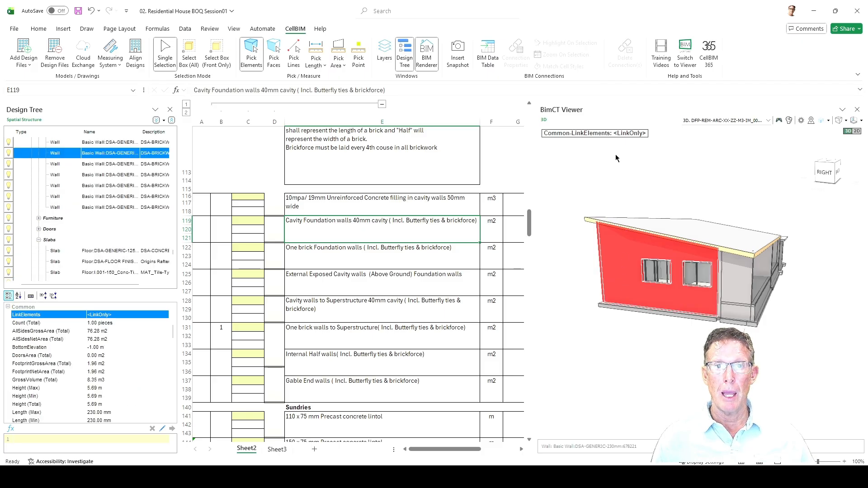
click(610, 133)
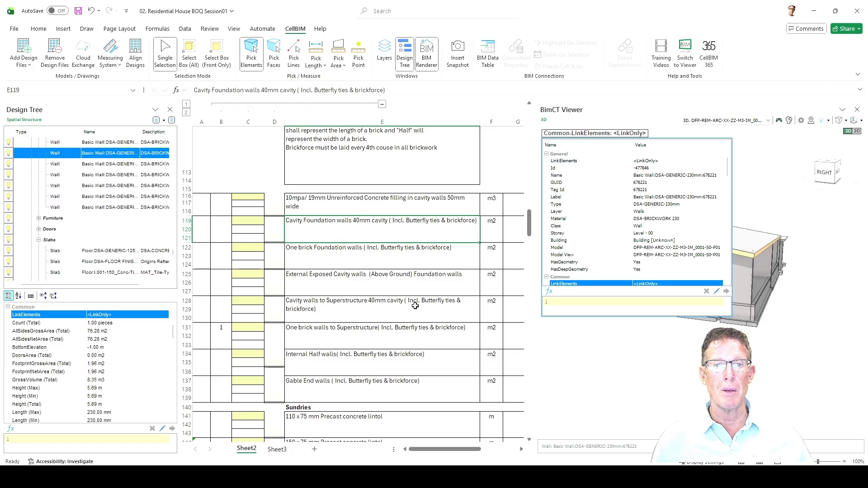
scroll(665, 241, down, 5)
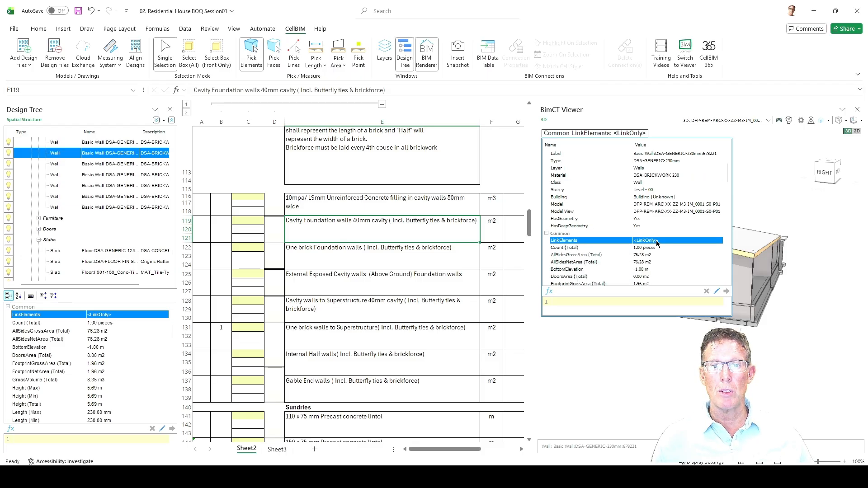
scroll(649, 241, down, 2)
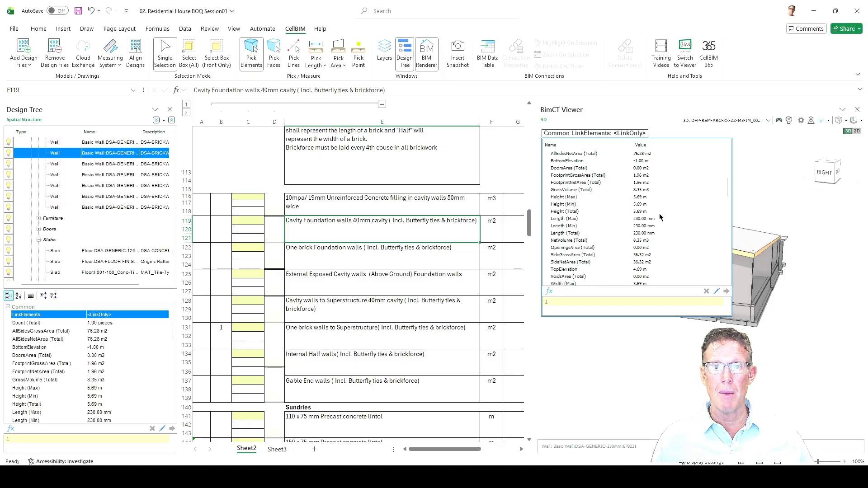
scroll(576, 250, down, 1)
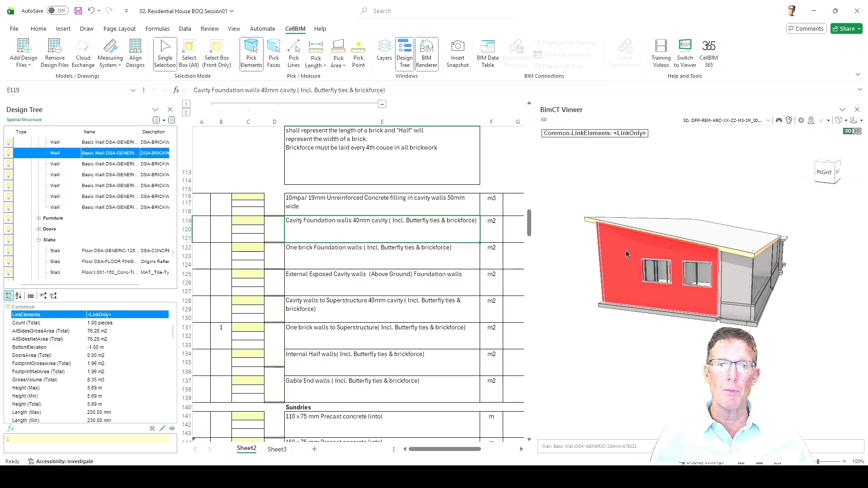
Auto-select all visible elements of type DSA-GENERIC-230mm, based on the selected side wall.
right_click(626, 255)
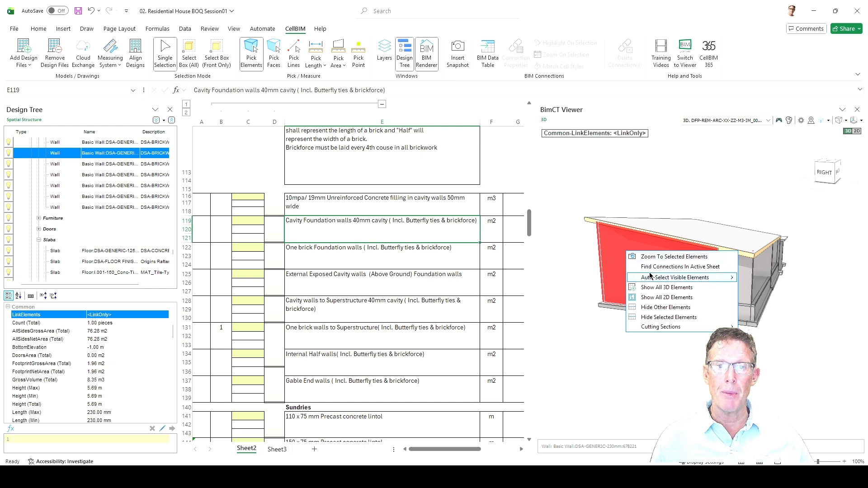
mouse_move(652, 279)
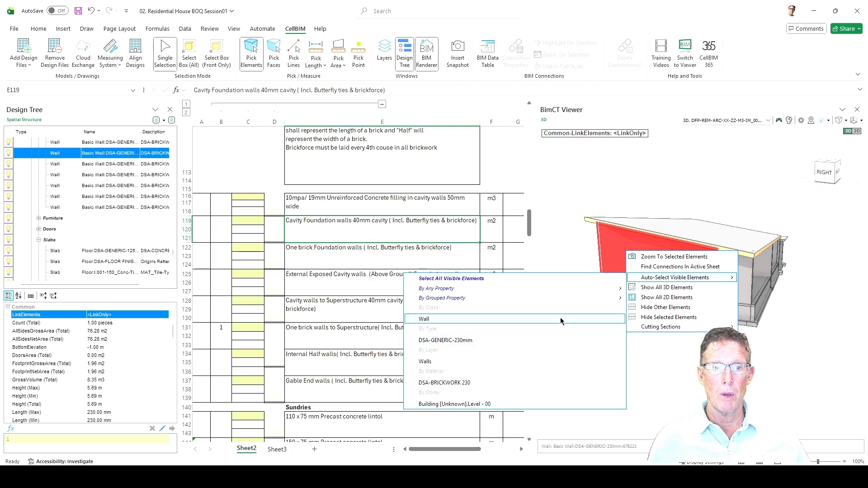
click(506, 342)
drag(646, 345, 702, 347)
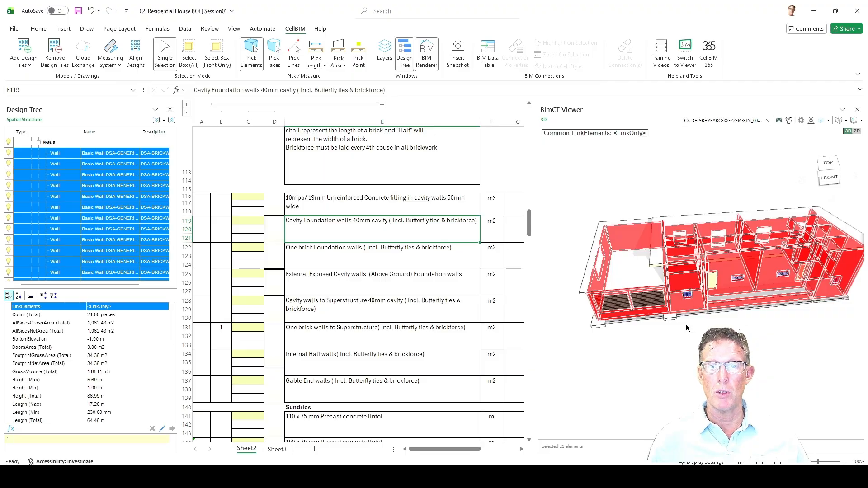
Isolate the selected 230mm walls by hiding the other elements and inspect them from the back.
right_click(740, 259)
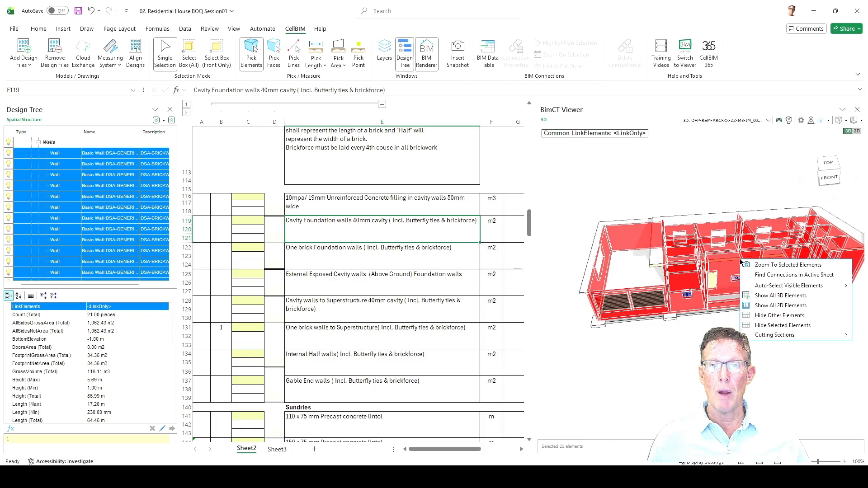
click(772, 316)
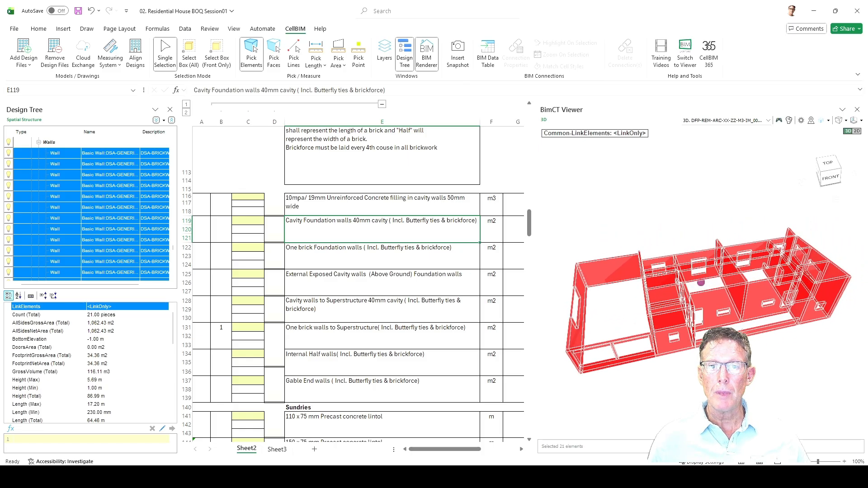
drag(701, 282, 639, 344)
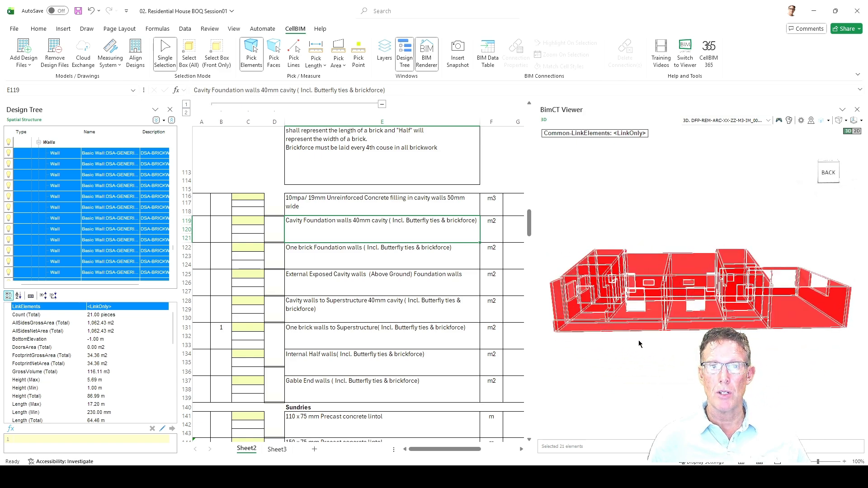
Review the selected walls' volume, footprint and side area quantities in the viewer's property list, picking SideNetArea (Total).
click(611, 135)
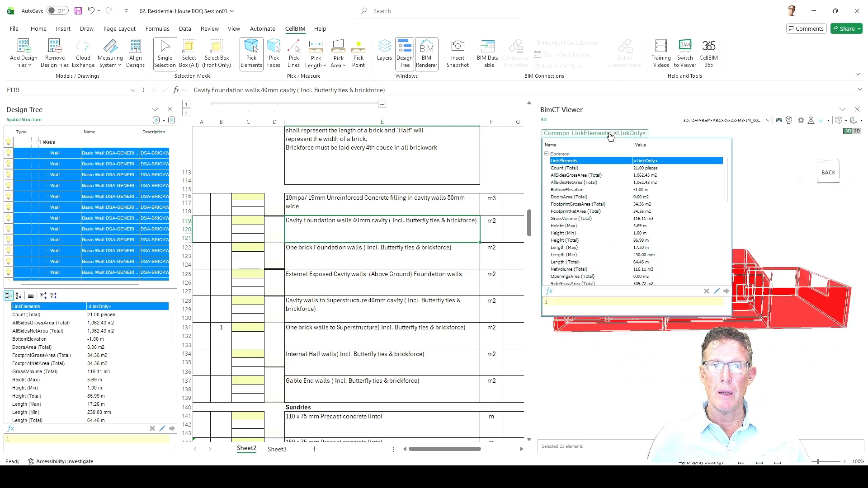
click(640, 221)
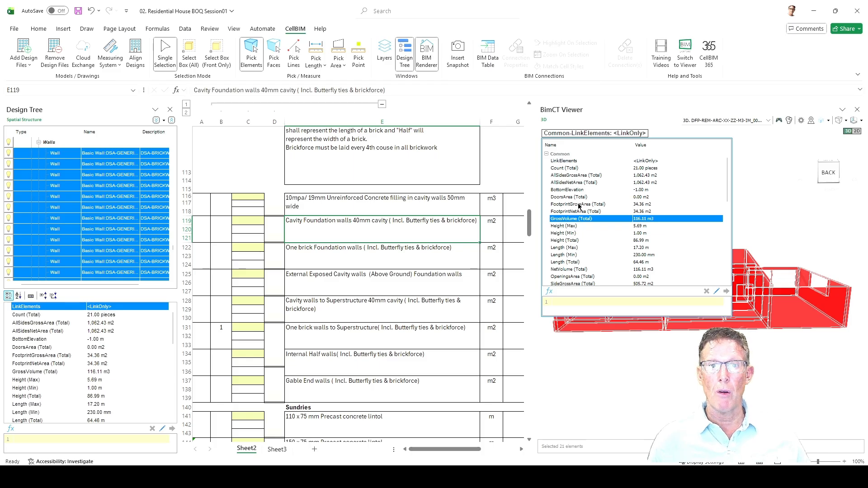
click(643, 205)
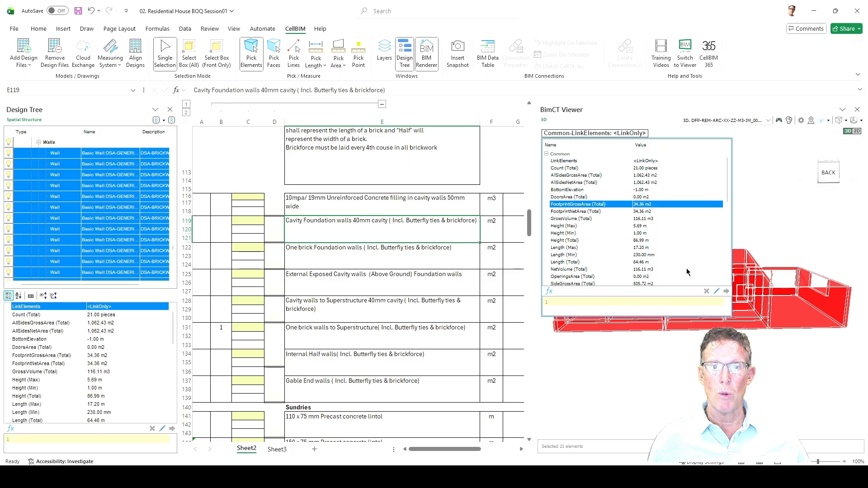
scroll(660, 247, down, 1)
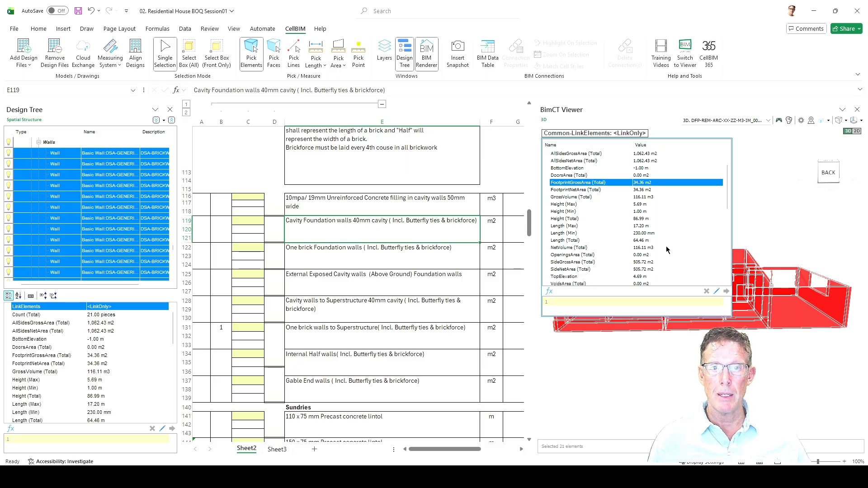
click(562, 264)
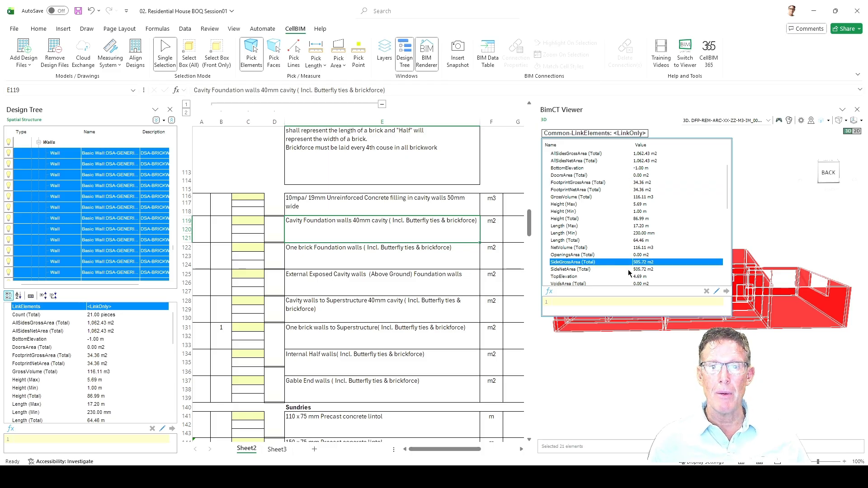
click(647, 270)
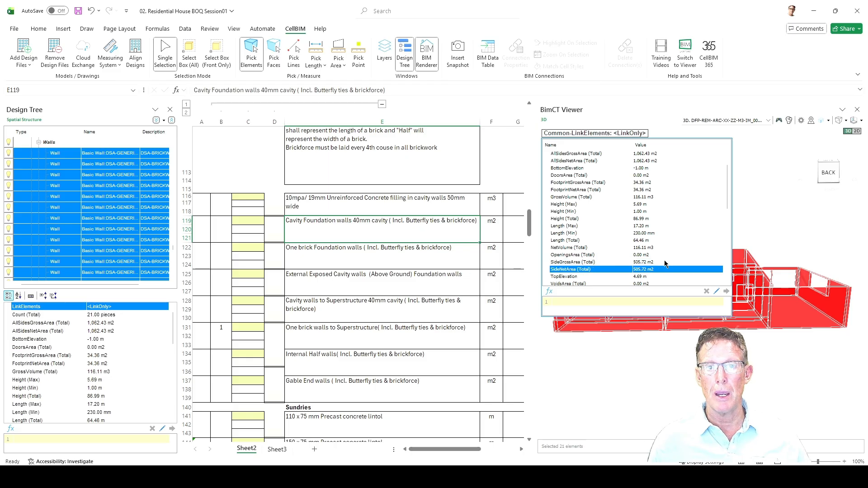
scroll(673, 281, down, 3)
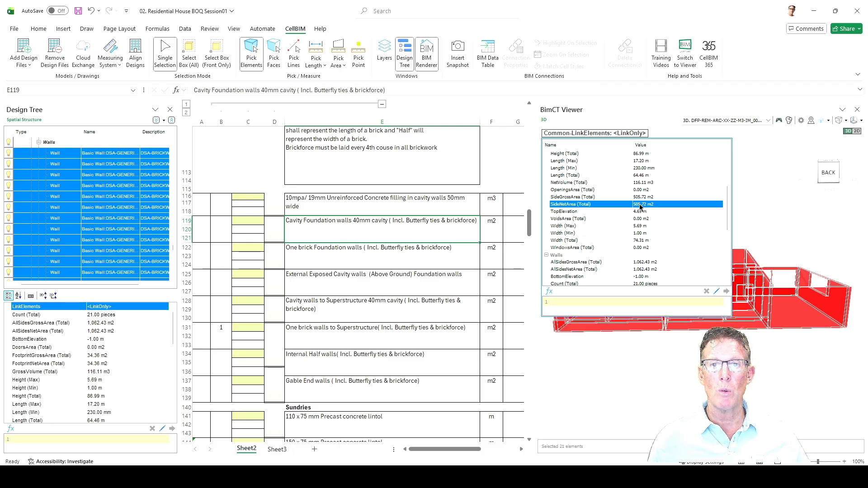
Link the walls' SideNetArea (Total) to cell C119 of the Cavity Foundation walls item and widen the worksheet area.
drag(640, 206, 242, 220)
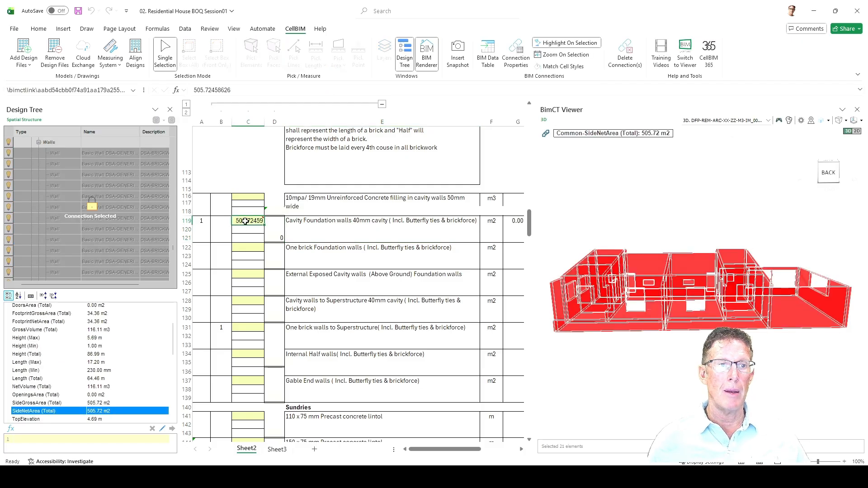
mouse_move(251, 227)
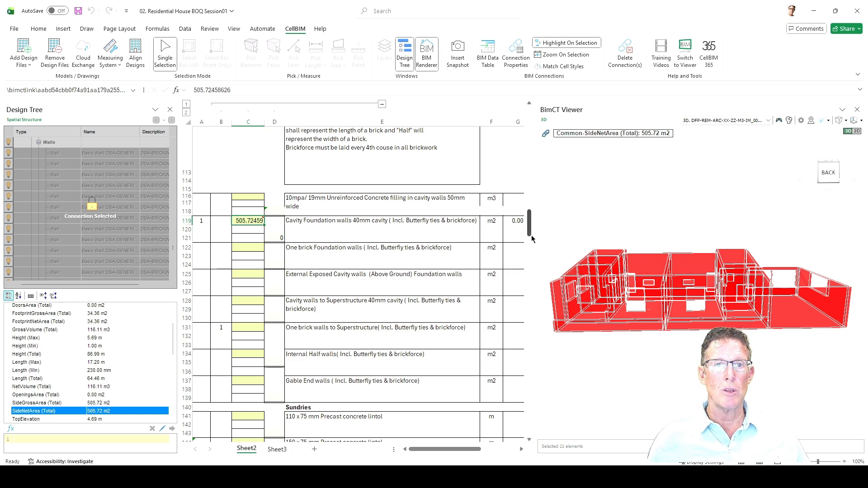
drag(534, 237, 610, 238)
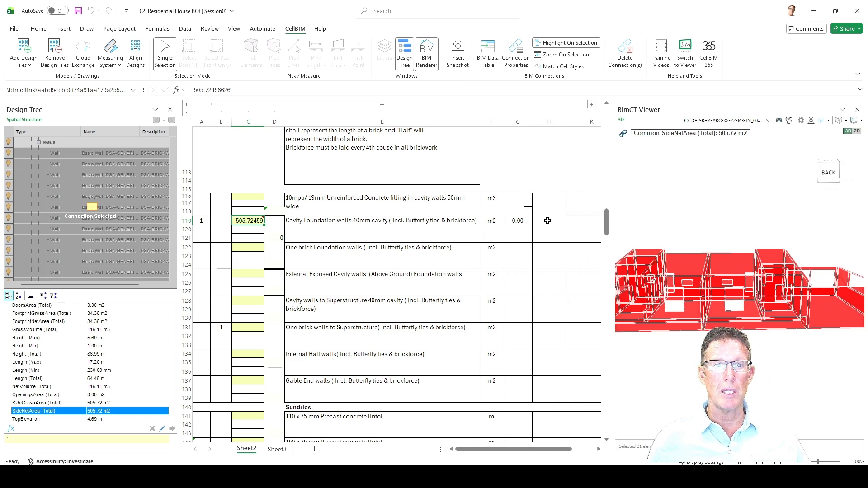
Set the Cavity Foundation walls row's Dims value in B119 to 1 and its Item code in A119 to C3.
click(221, 219)
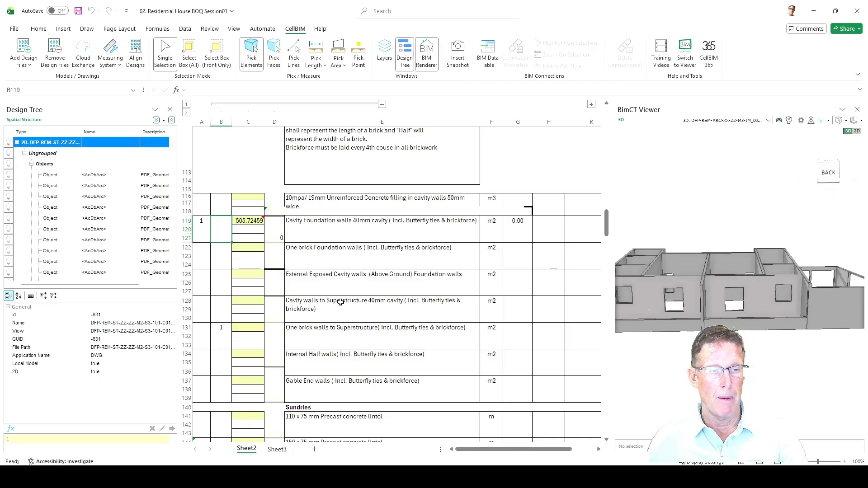
click(211, 285)
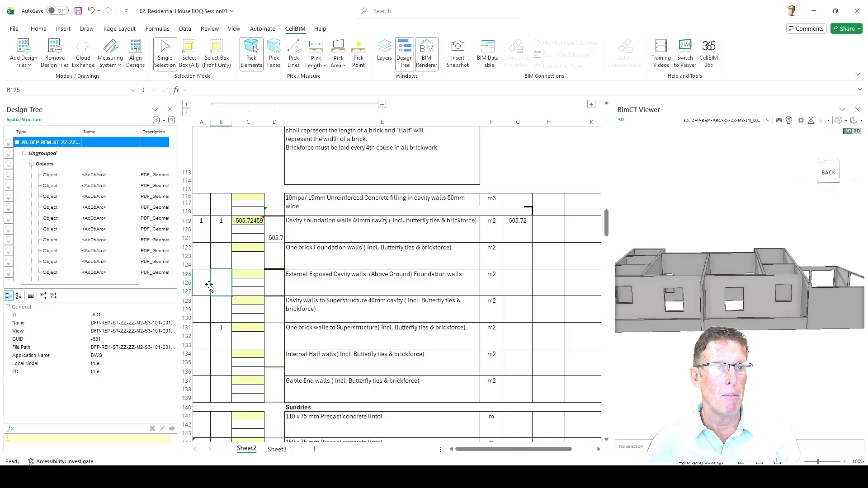
click(203, 232)
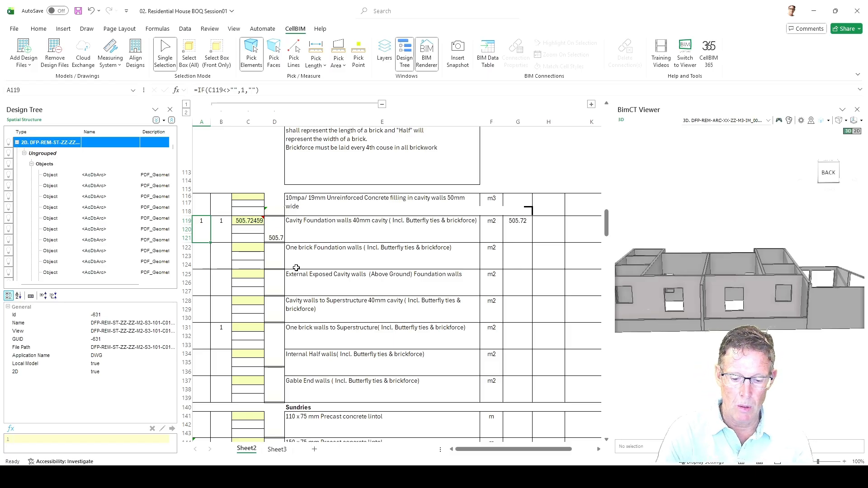
text(C3)
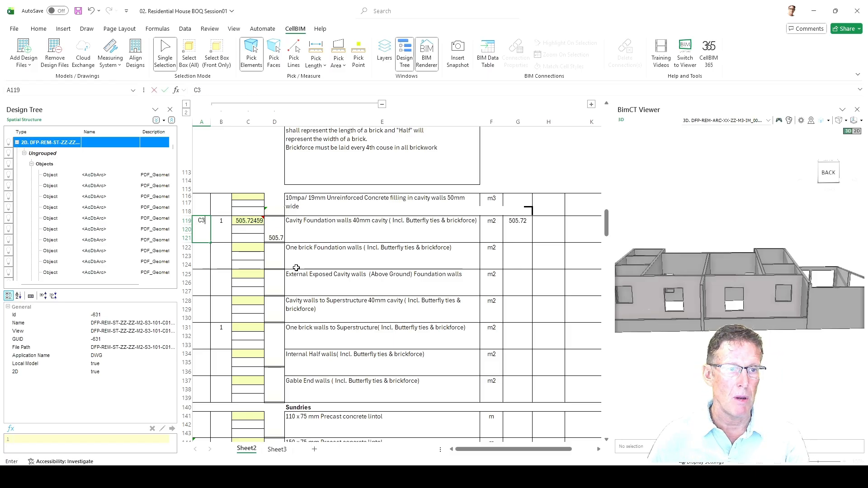
key(Return)
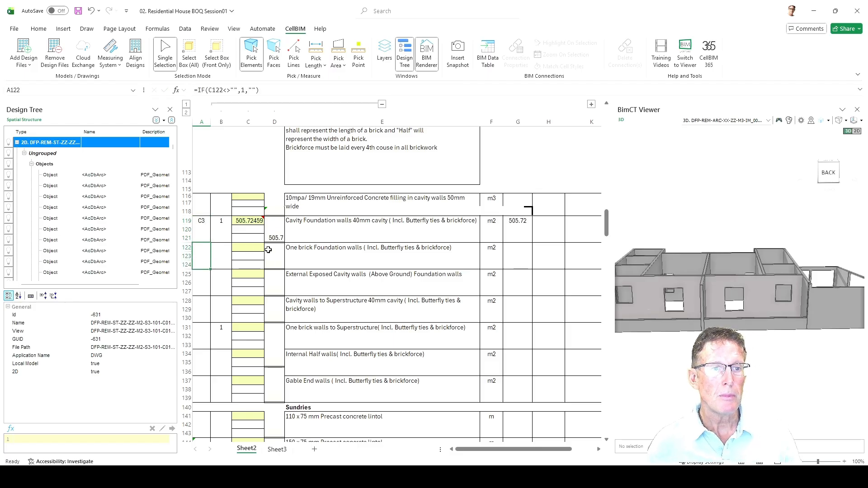
Highlight the walls linked to cell C119 in the model and inspect them from a raised side view.
click(235, 222)
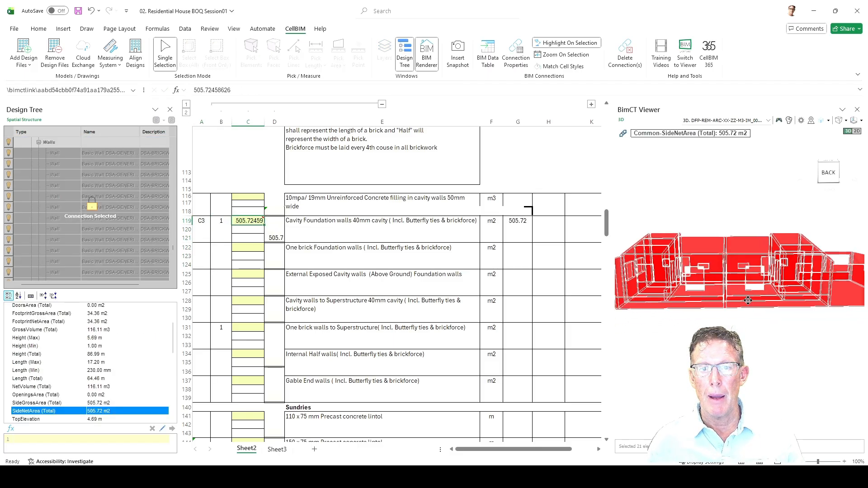
drag(680, 279, 768, 277)
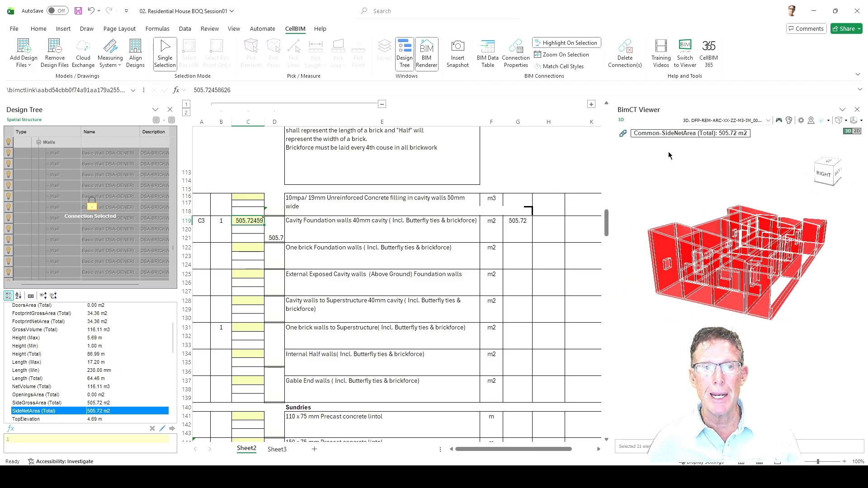
View the GROUND FLOOR AND FOUNDATION G.A Model drawing in the Update Designs / Models comparison and leave it without updating.
click(27, 66)
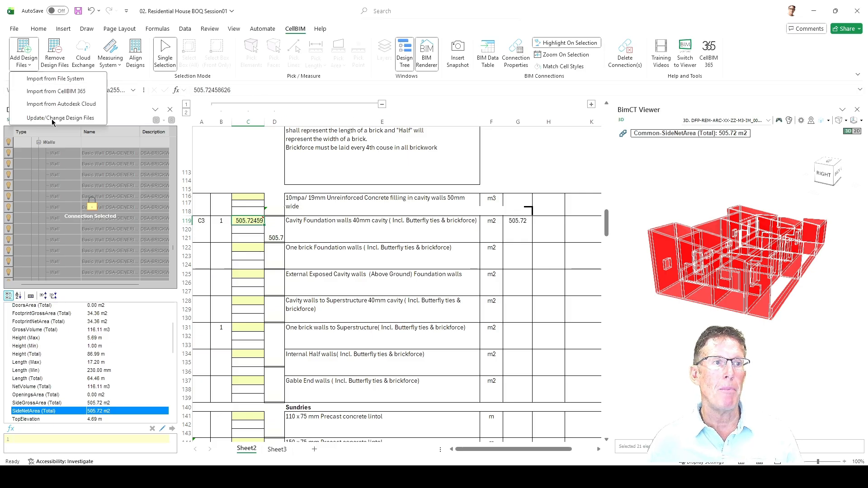
click(53, 118)
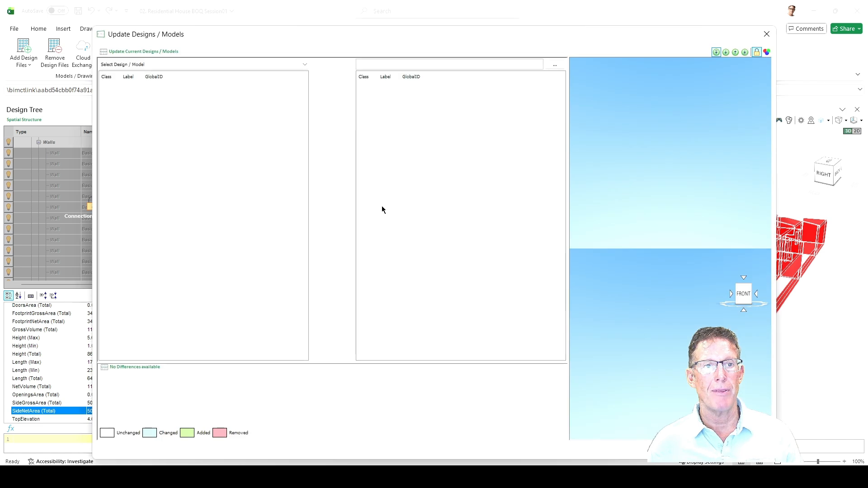
click(288, 66)
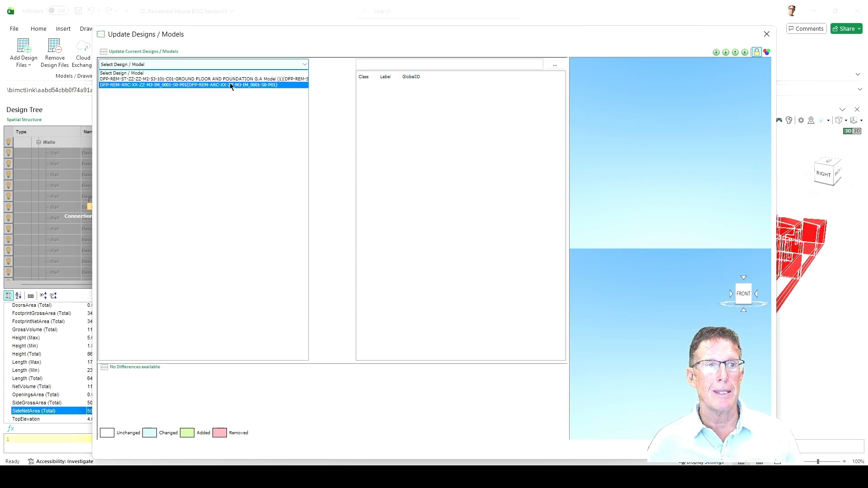
click(178, 80)
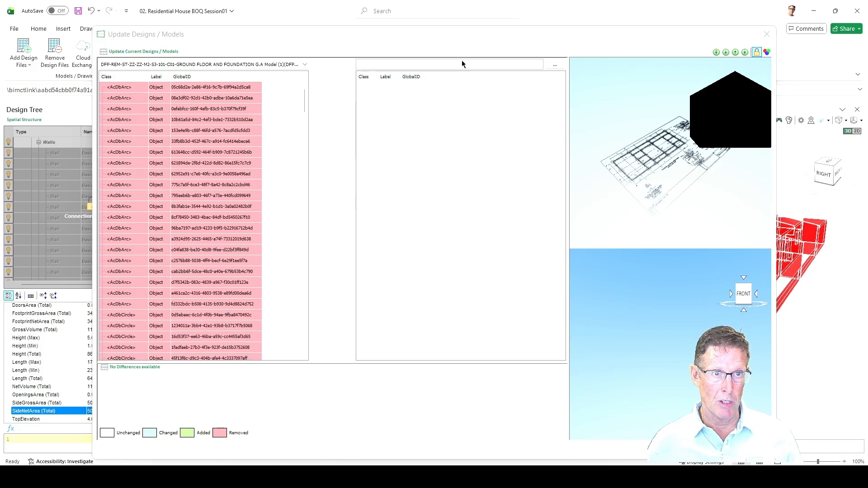
click(766, 33)
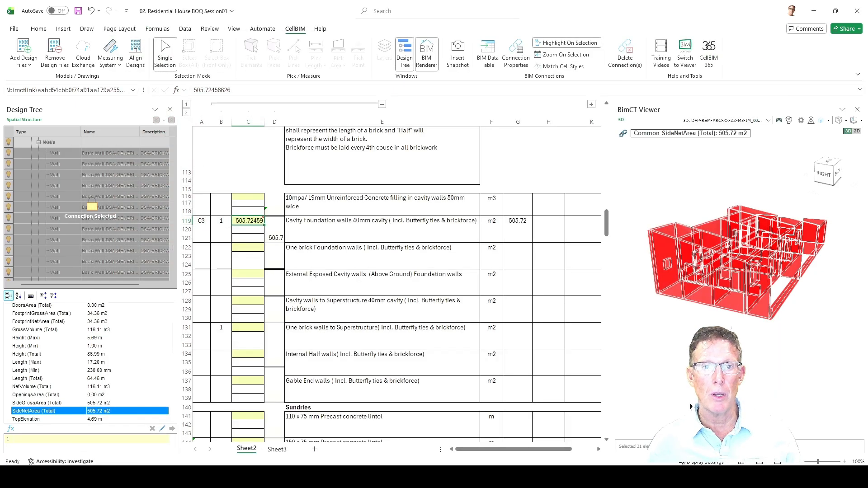
Show all 3D elements in the viewer again and inspect the complete house with and without the linked walls highlighted.
drag(777, 341, 724, 337)
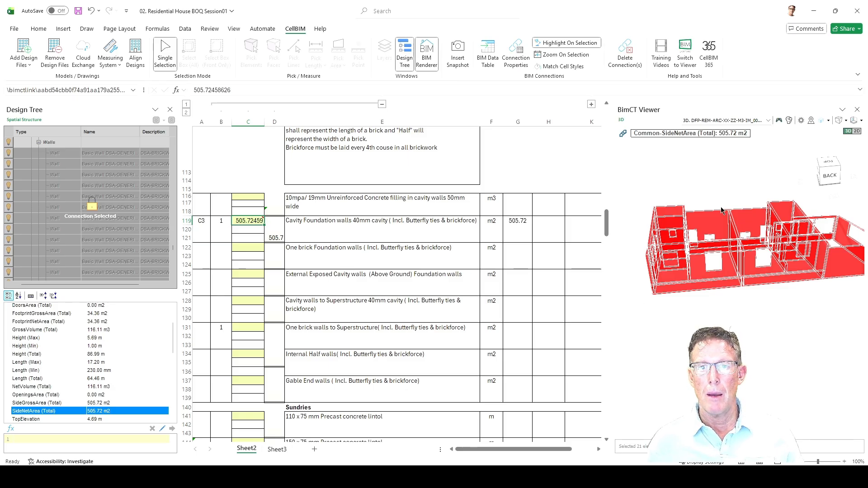
right_click(717, 225)
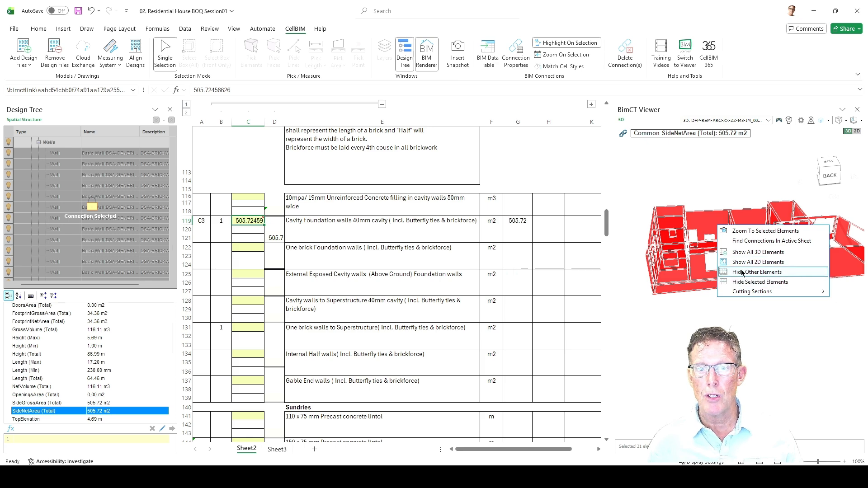
click(744, 252)
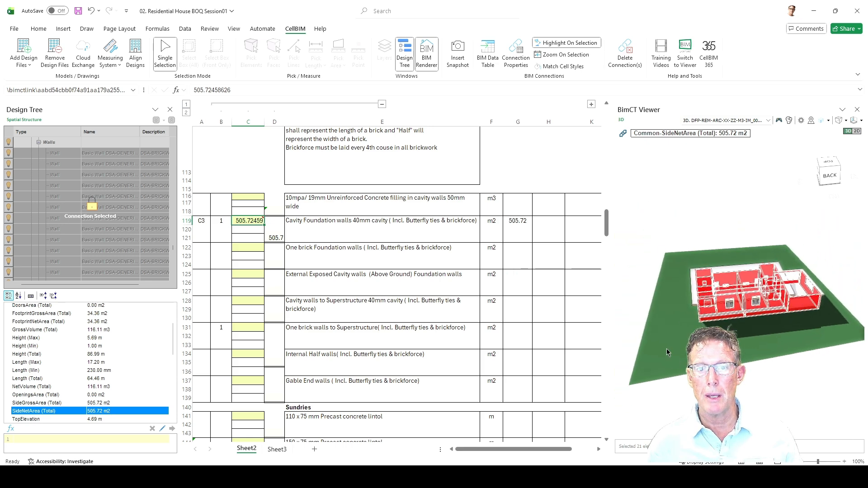
drag(681, 364, 778, 241)
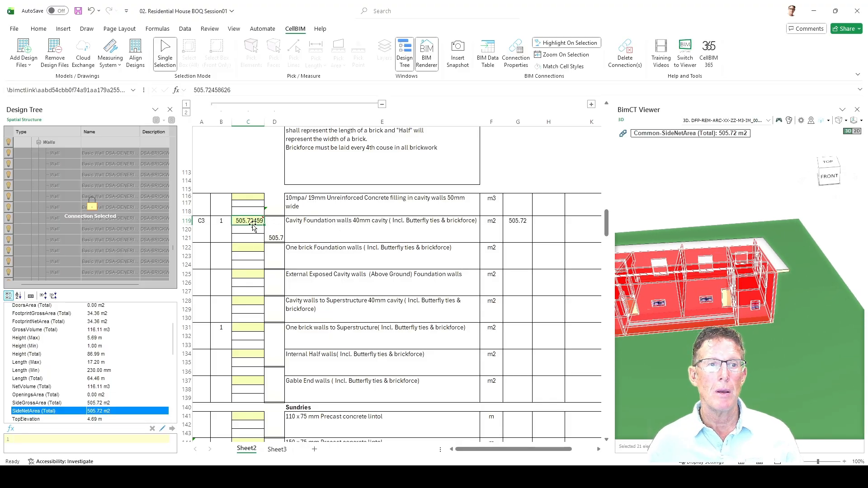
mouse_move(246, 222)
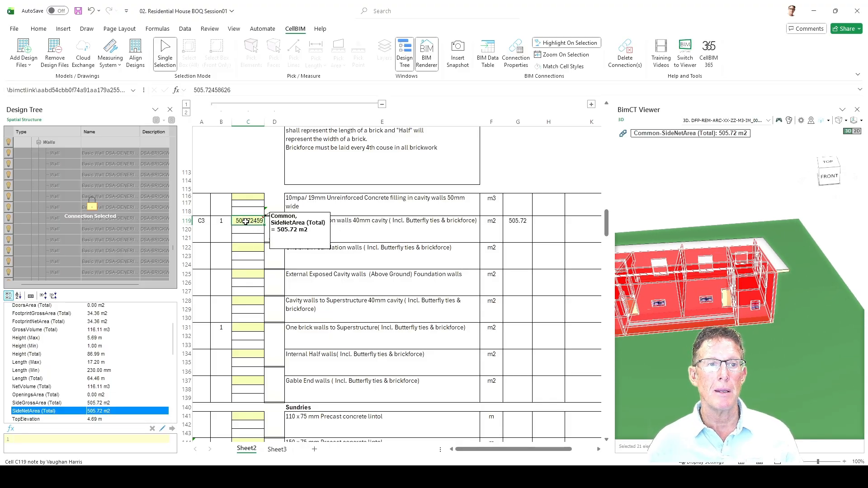
click(245, 248)
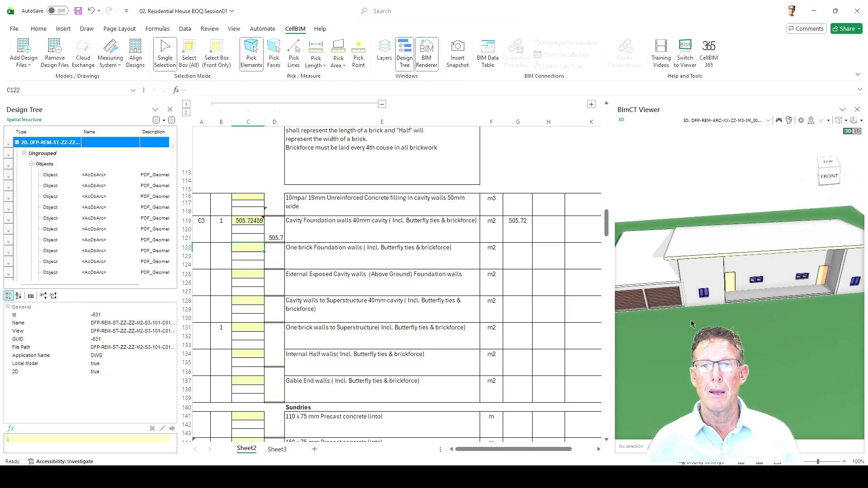
drag(771, 316, 758, 331)
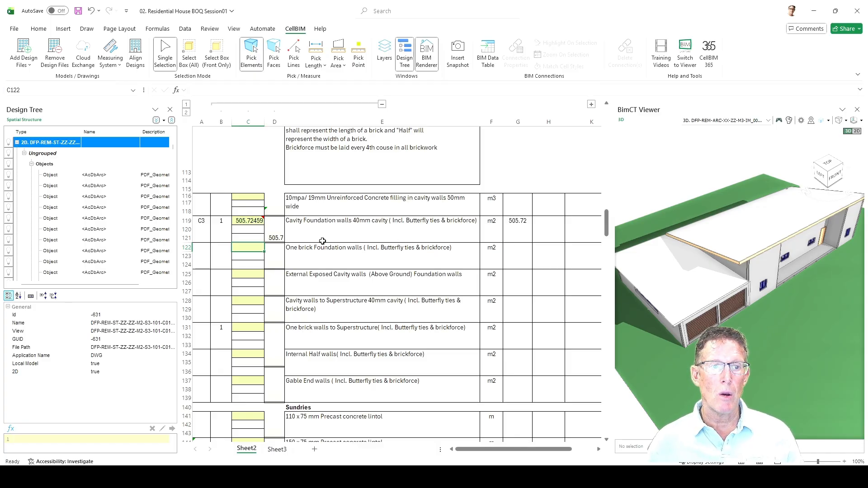
Try to carry the C119 walls' AllSidesGrossArea (Total) over to cell C271 of the Plaster to external walls item.
click(242, 222)
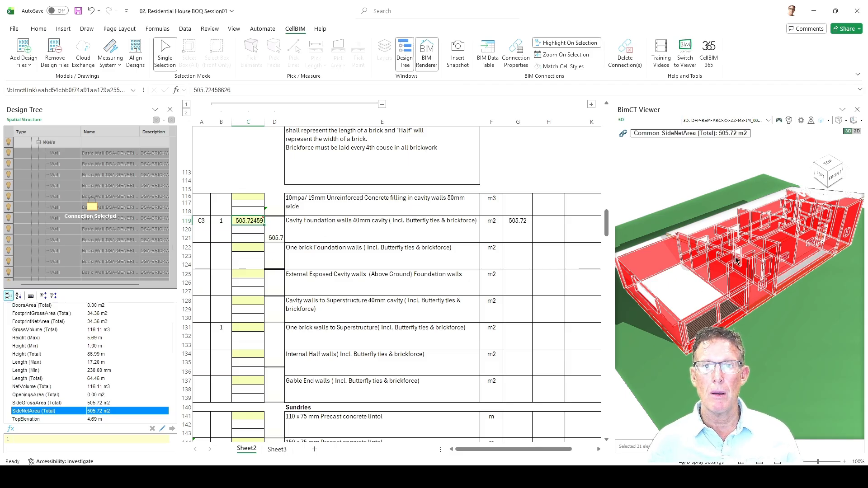
click(719, 136)
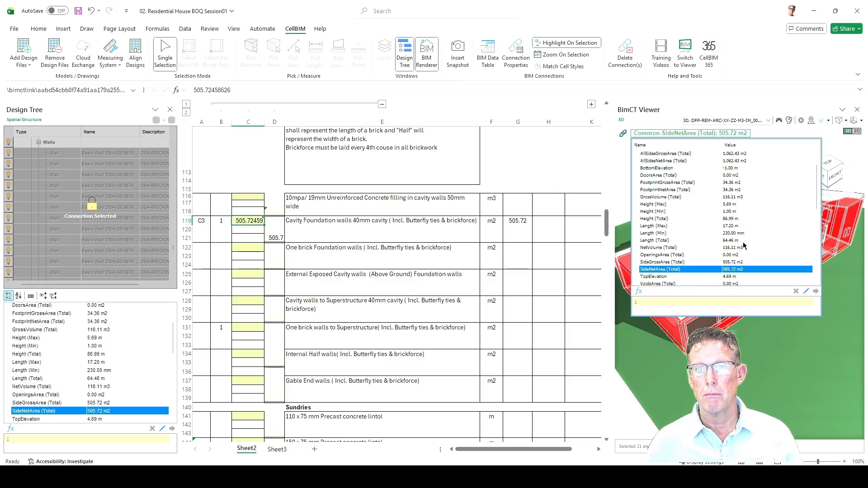
scroll(743, 243, down, 4)
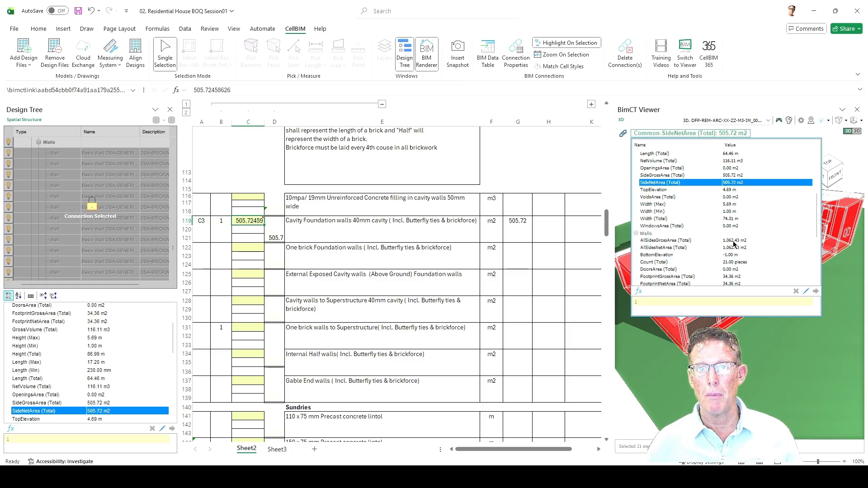
click(734, 241)
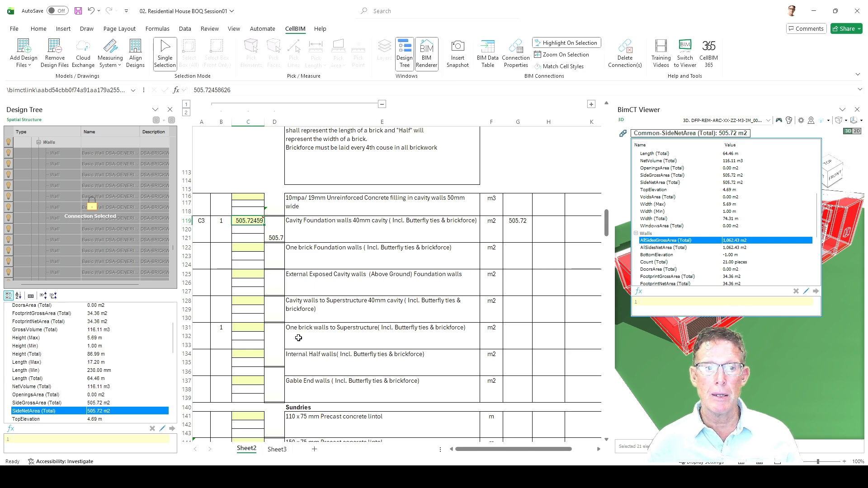
scroll(298, 338, down, 12)
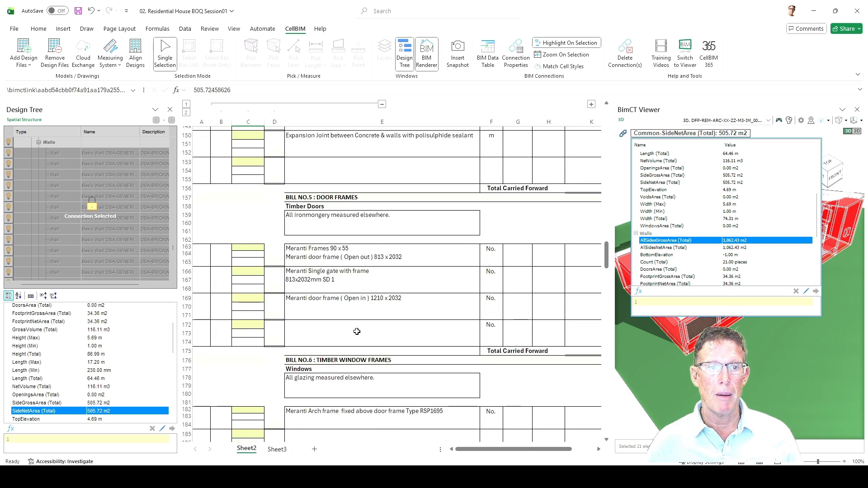
scroll(357, 331, down, 11)
scroll(359, 327, down, 18)
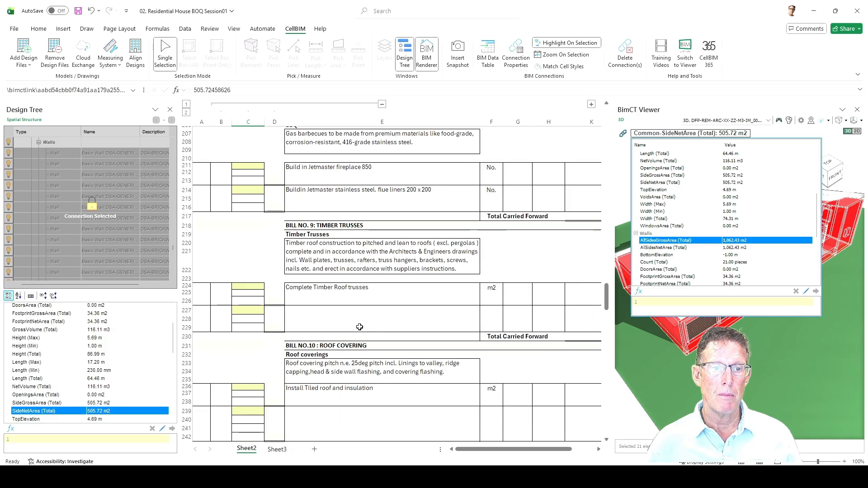
scroll(352, 330, down, 3)
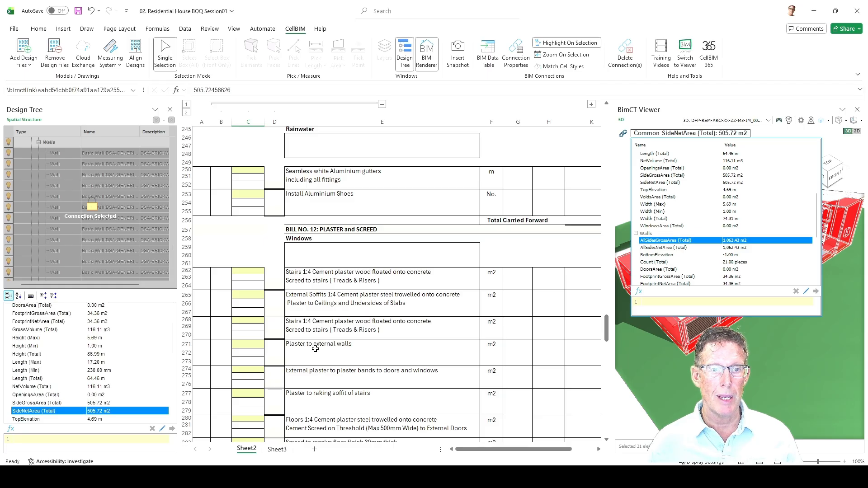
click(324, 345)
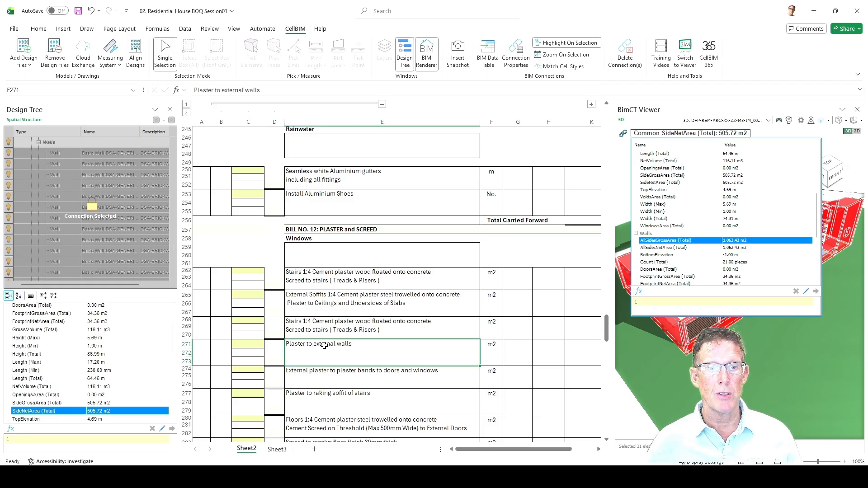
click(243, 344)
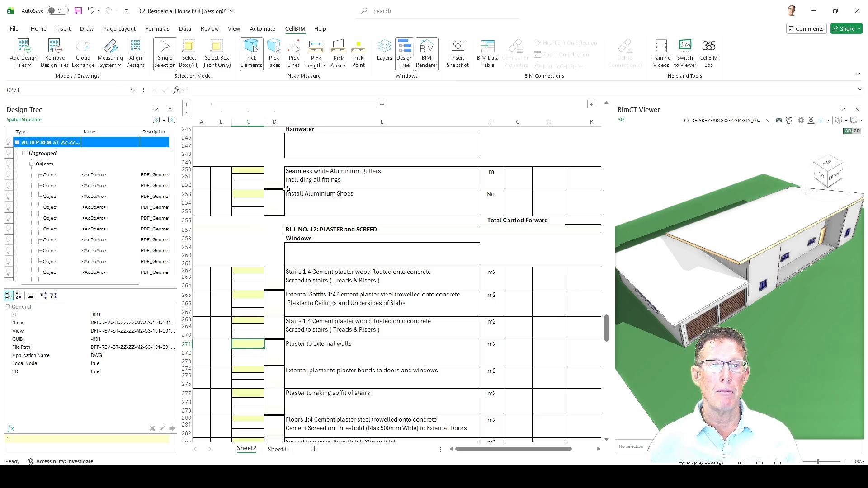
Link the AllSidesGrossArea (Total) of the walls connected to C119 to cell C271 of the Plaster to external walls item.
scroll(286, 189, up, 20)
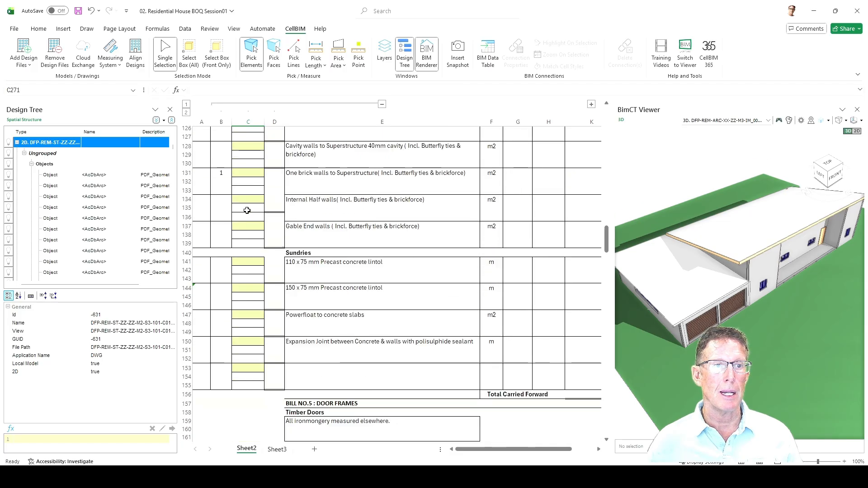
scroll(247, 210, up, 14)
scroll(254, 246, up, 15)
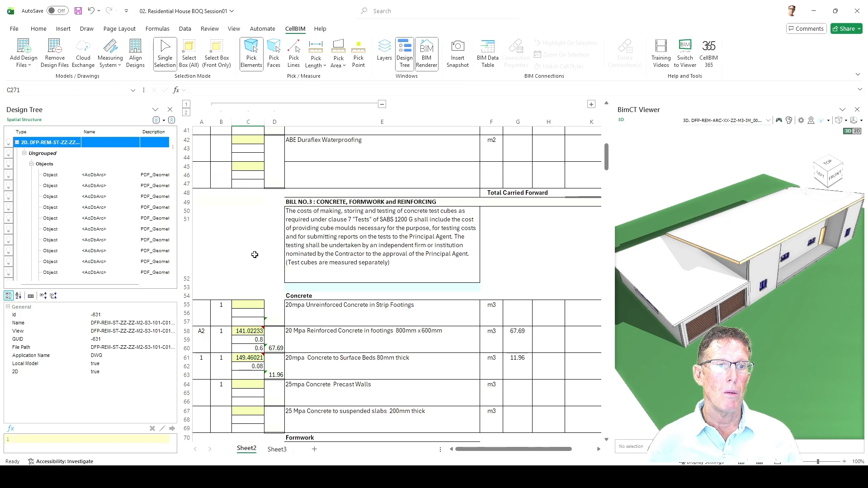
scroll(265, 285, down, 1)
scroll(277, 321, down, 19)
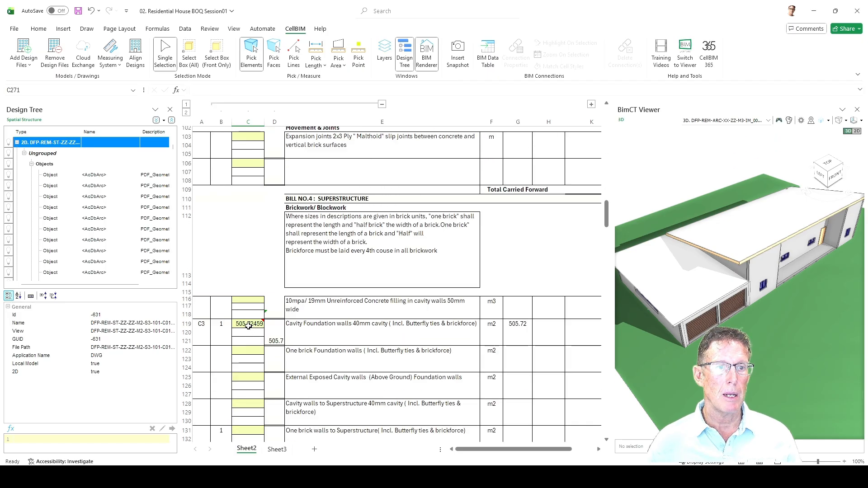
click(248, 326)
scroll(317, 326, down, 16)
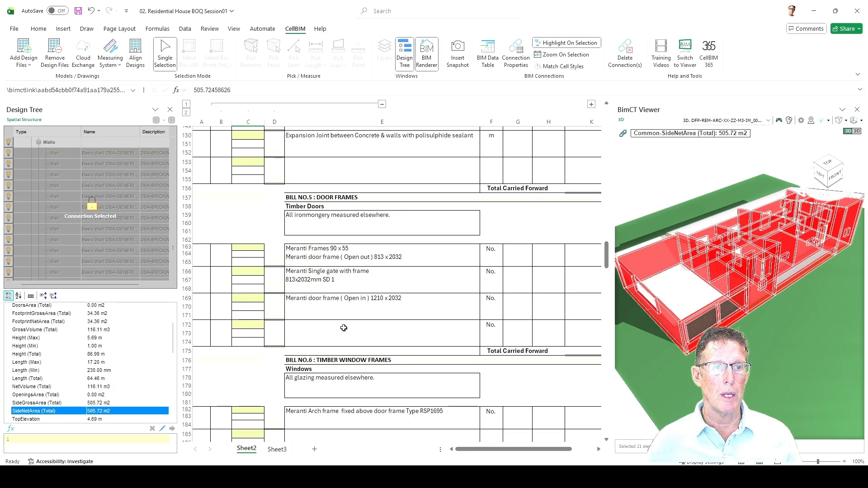
scroll(344, 328, down, 20)
scroll(343, 329, down, 10)
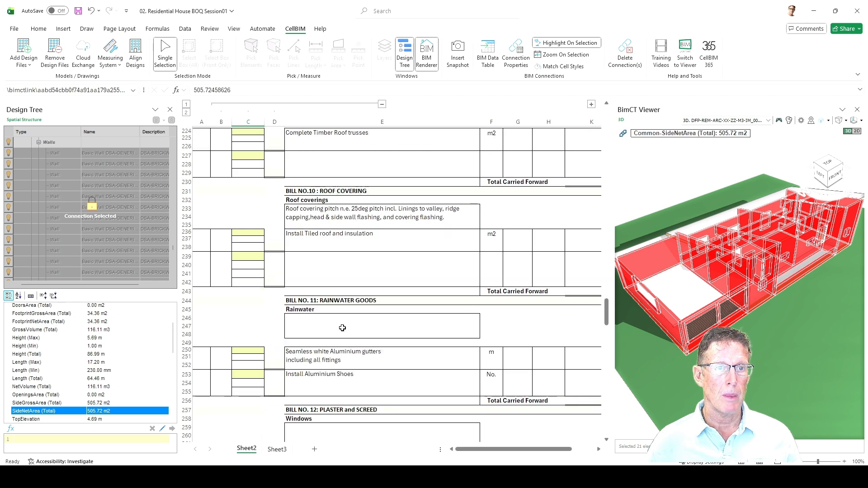
scroll(300, 315, down, 4)
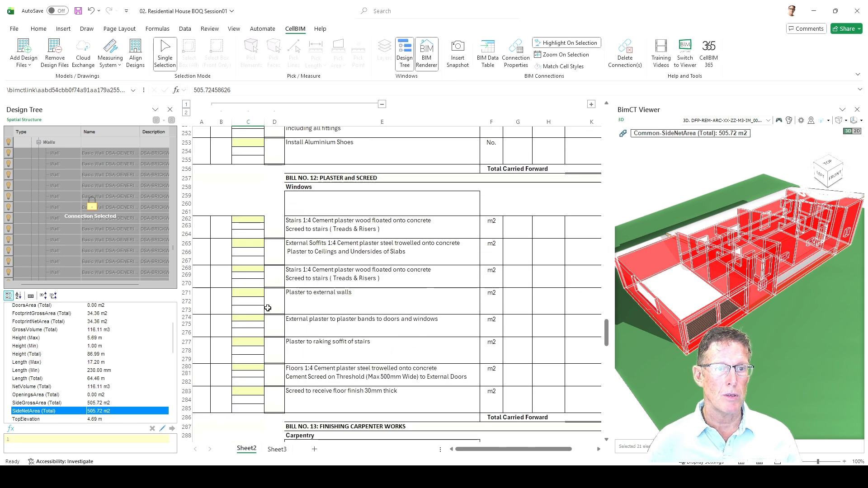
click(722, 136)
scroll(736, 235, down, 6)
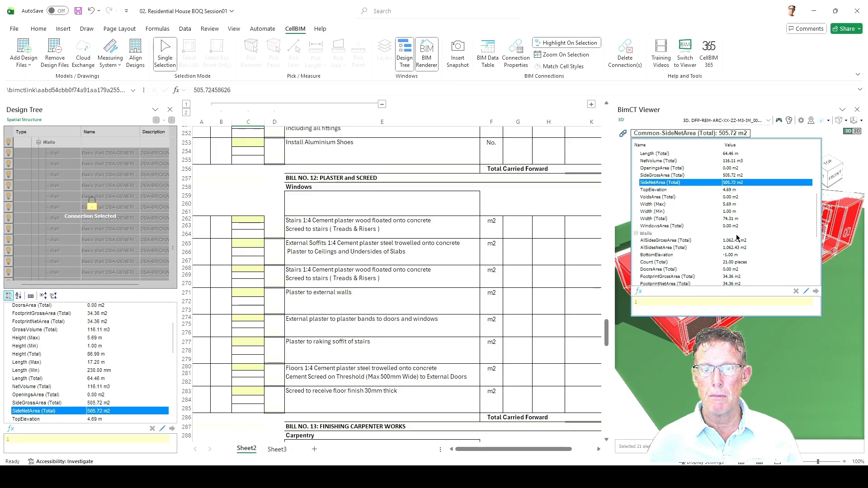
scroll(737, 237, down, 1)
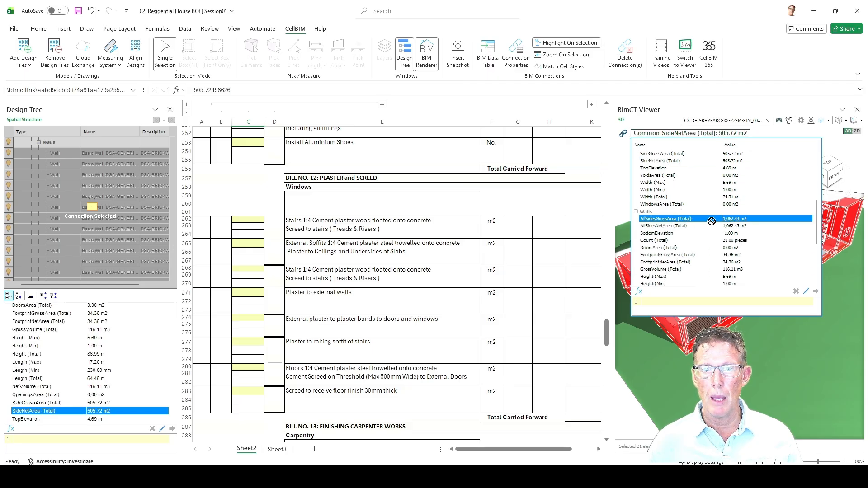
drag(344, 271, 243, 295)
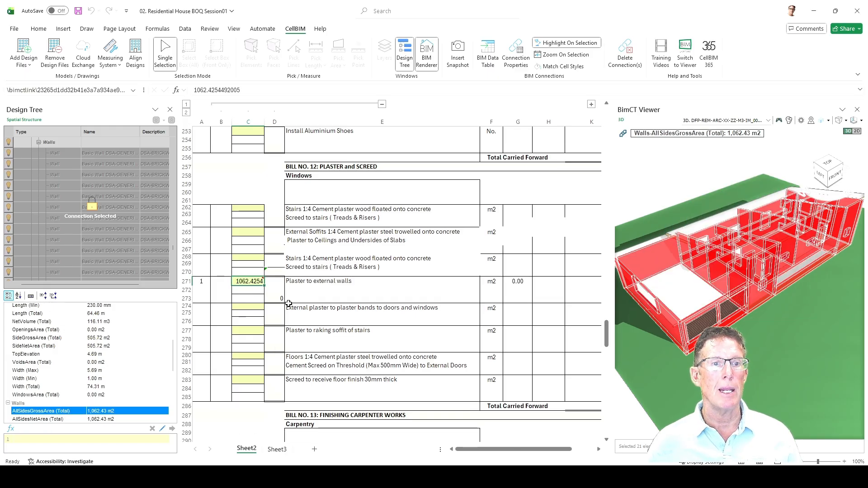
Set the Plaster to external walls row's Dims value in B271 to 1 and change it to 2.
click(391, 308)
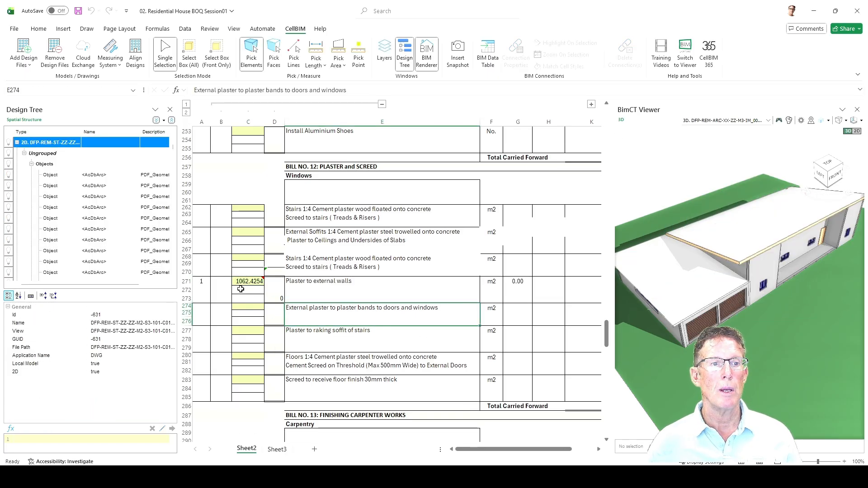
click(525, 282)
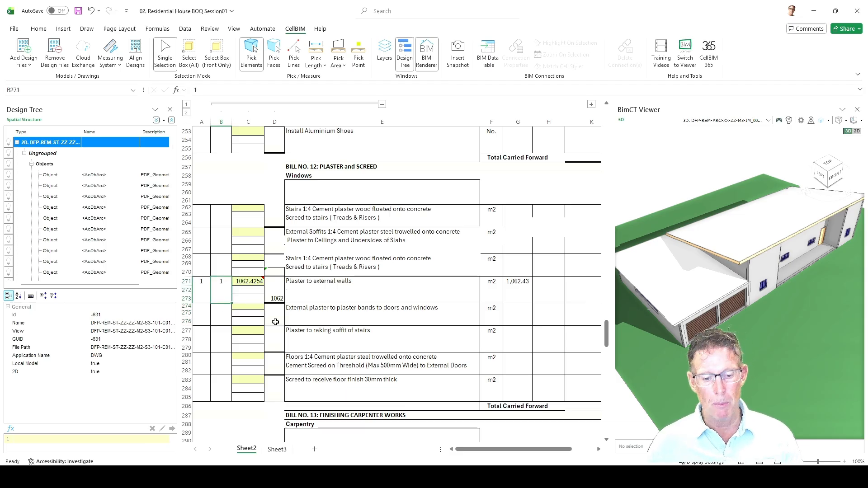
click(232, 328)
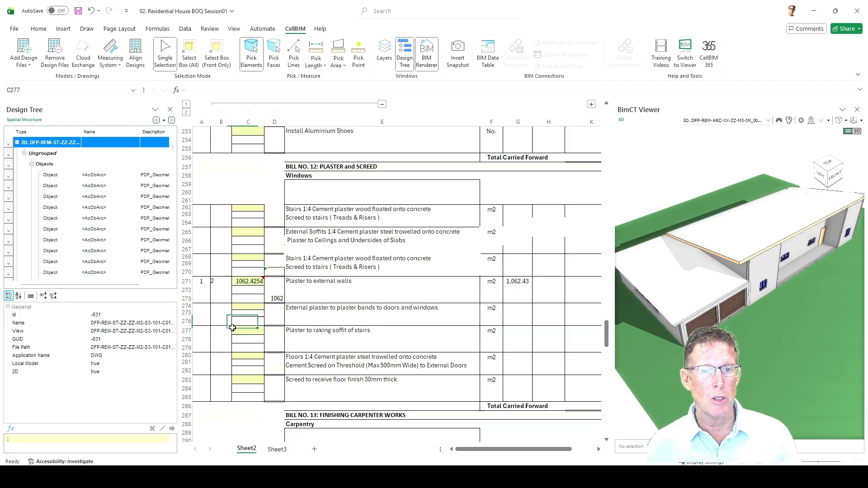
Set the Dims value of the Plaster to external walls row in B271 to 1.
click(223, 284)
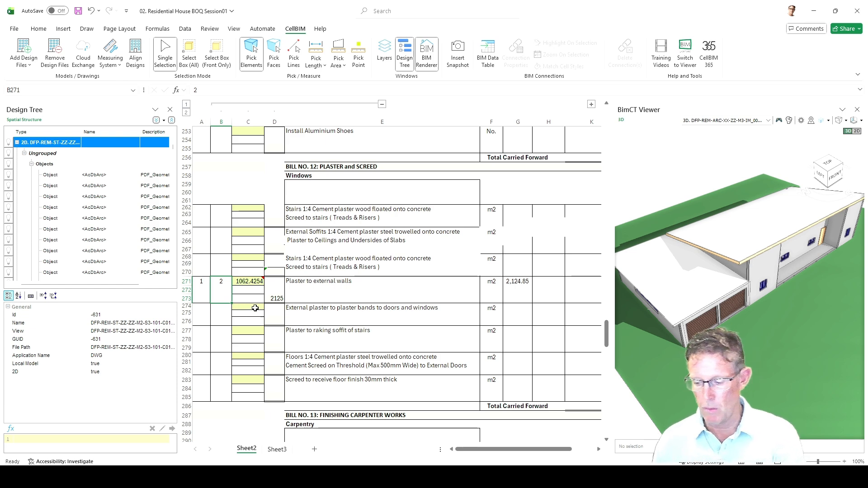
text(1)
key(Return)
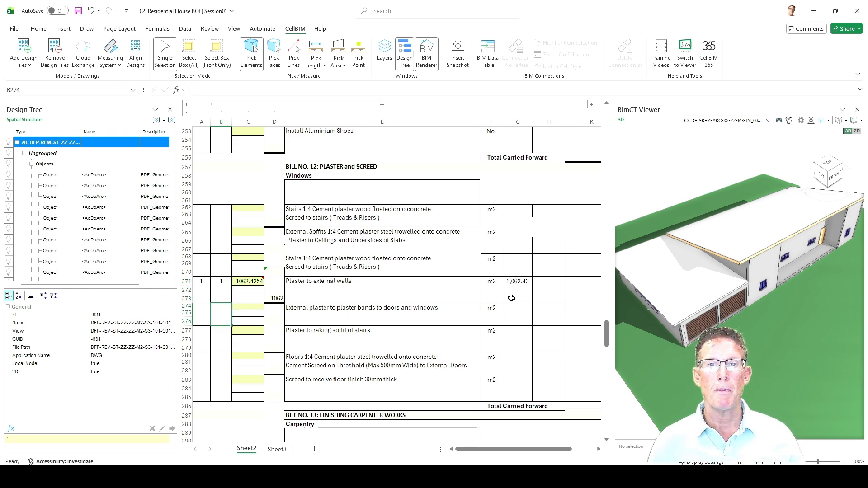
Measure the combined area of the three front external wall faces of the house with Pick Faces.
scroll(511, 298, down, 2)
scroll(698, 258, down, 4)
drag(820, 304, 600, 347)
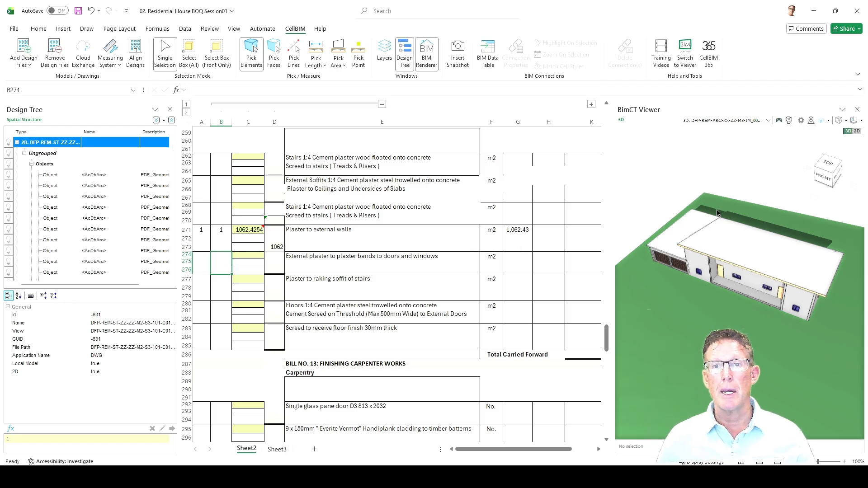
mouse_move(744, 303)
mouse_down()
mouse_move(747, 290)
mouse_move(750, 302)
mouse_up()
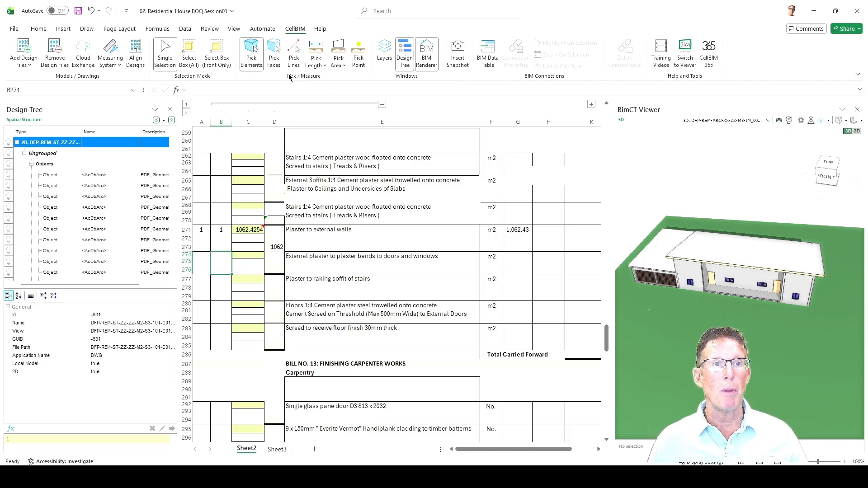
click(274, 48)
click(685, 274)
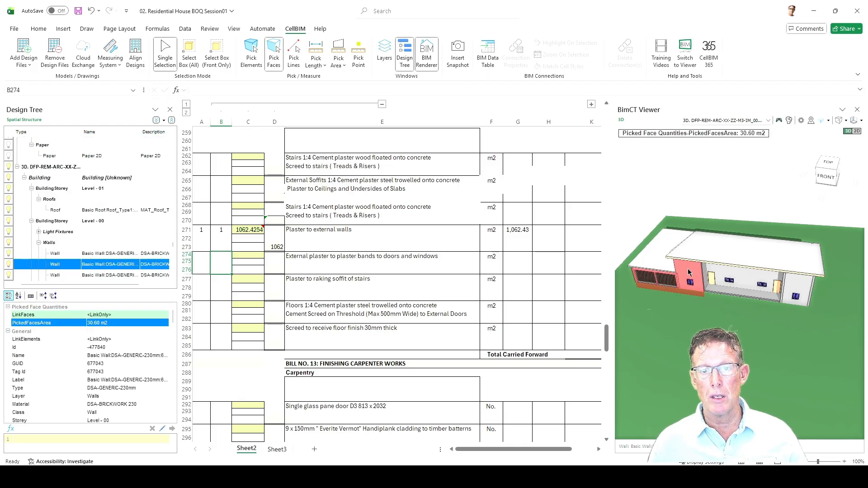
right_click(689, 272)
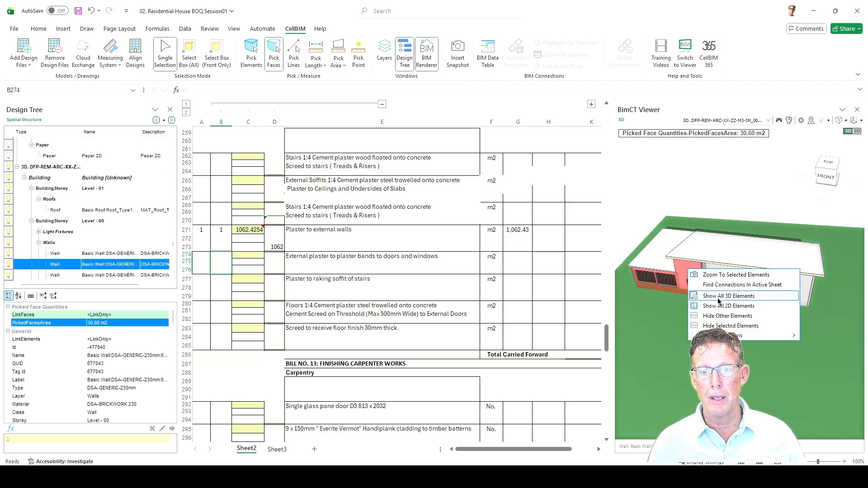
mouse_move(732, 336)
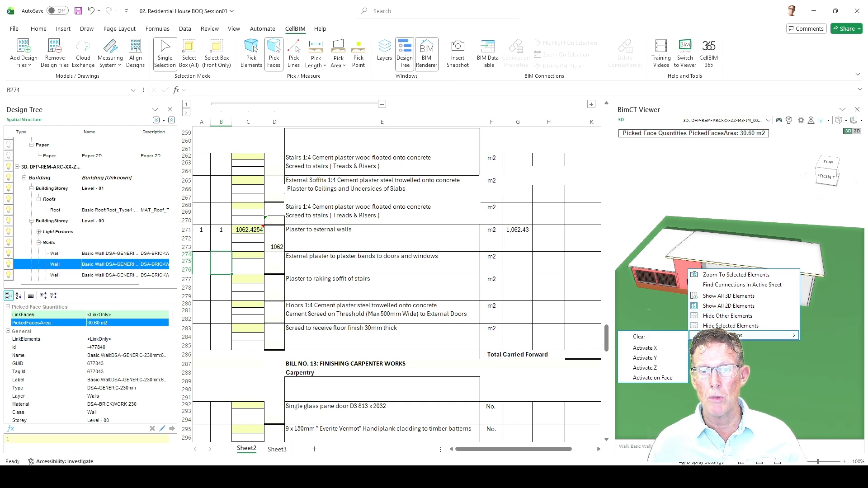
click(708, 274)
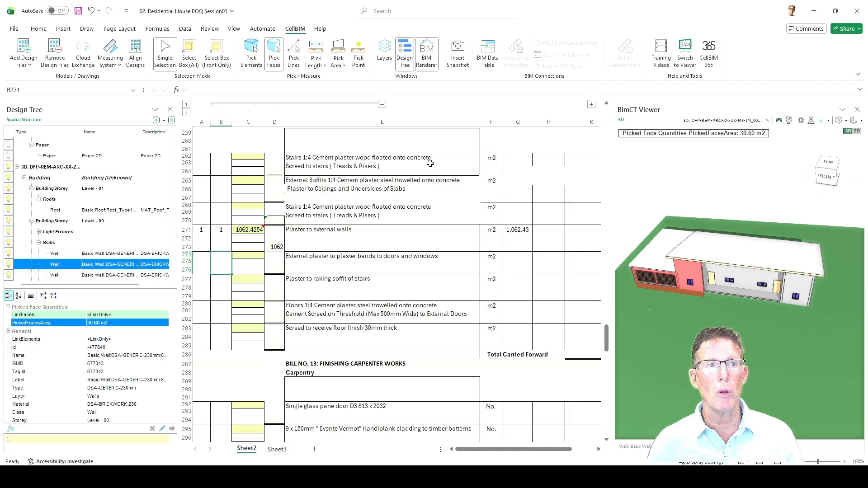
ctrl+click(731, 270)
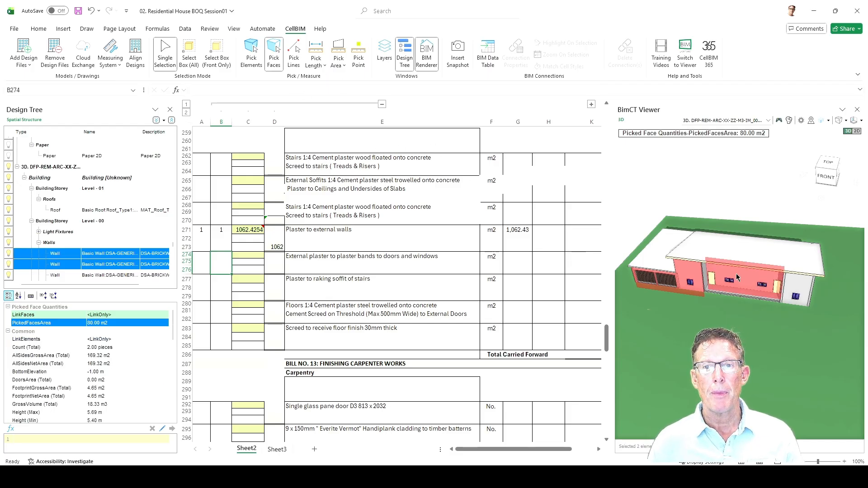
ctrl+click(796, 281)
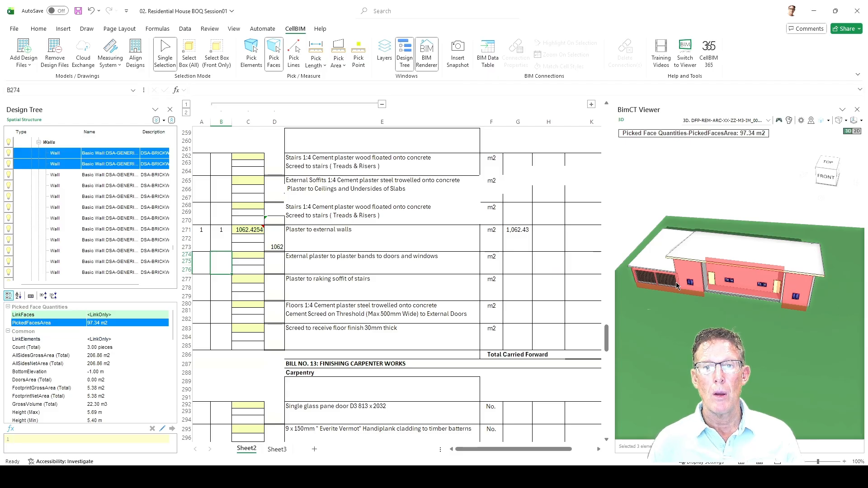
Add the garage front and adjoining end wall faces to the picked area, leaving the site topography out.
drag(677, 282, 789, 283)
ctrl+click(736, 298)
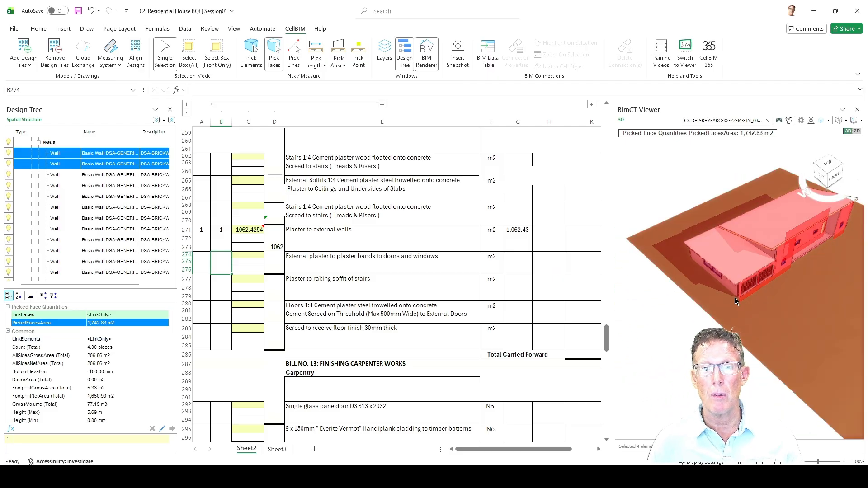
ctrl+click(742, 296)
ctrl+click(740, 305)
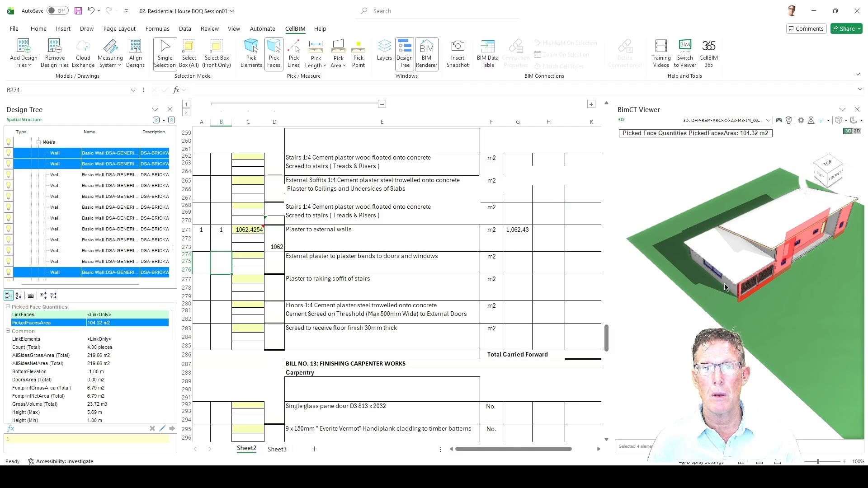
ctrl+click(725, 288)
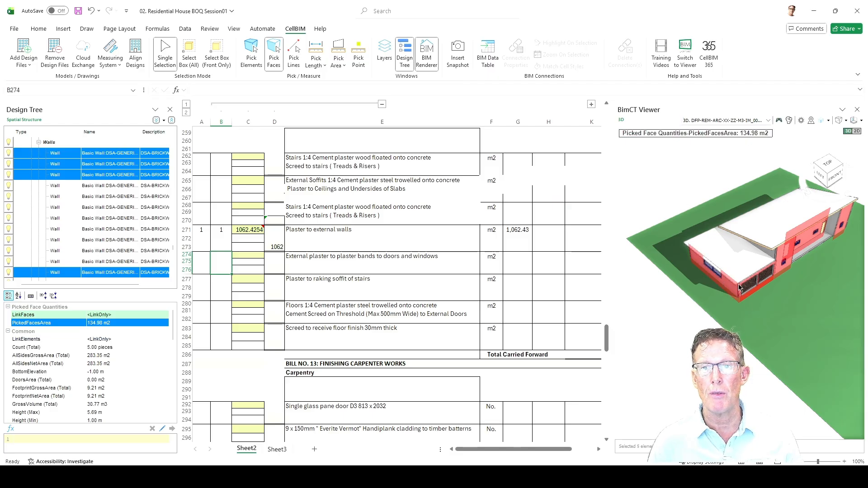
Add a wall face at the back of the house to the picked faces and view the rear elevation.
drag(740, 288, 794, 255)
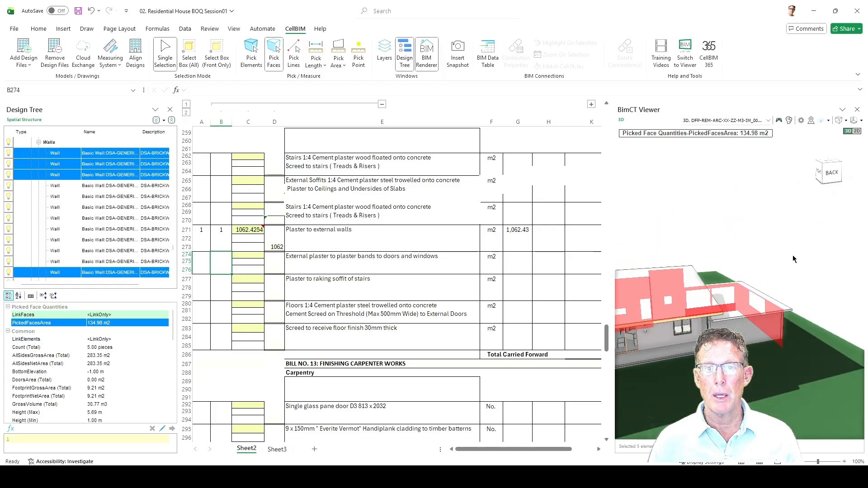
ctrl+click(748, 322)
drag(748, 323, 778, 247)
drag(673, 264, 772, 263)
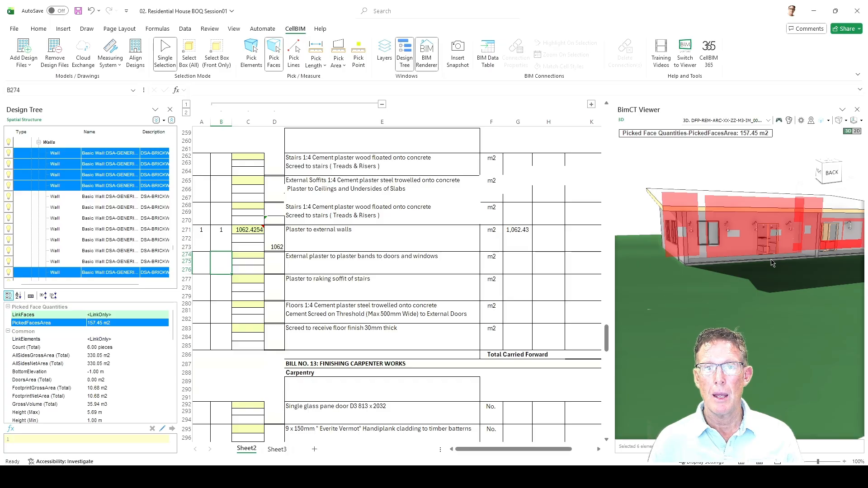
drag(732, 289, 726, 309)
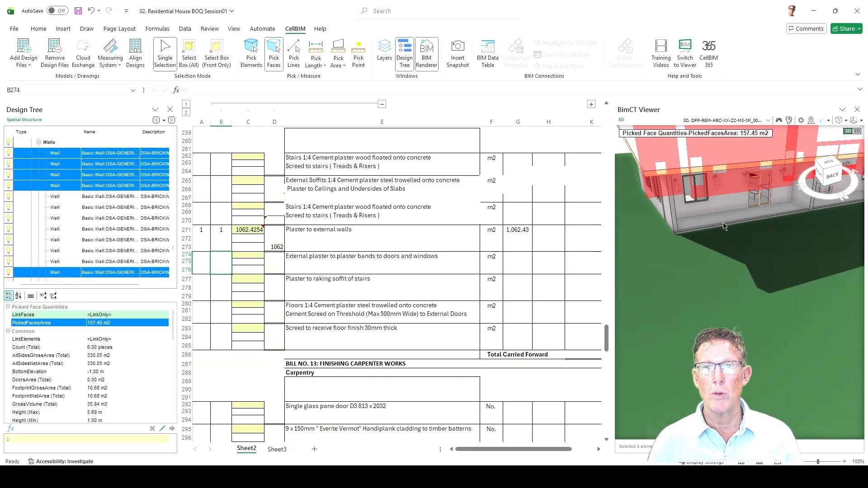
Isolate the walls with picked faces by hiding the other elements, inspect them, and show all 3D elements again.
right_click(725, 157)
click(754, 204)
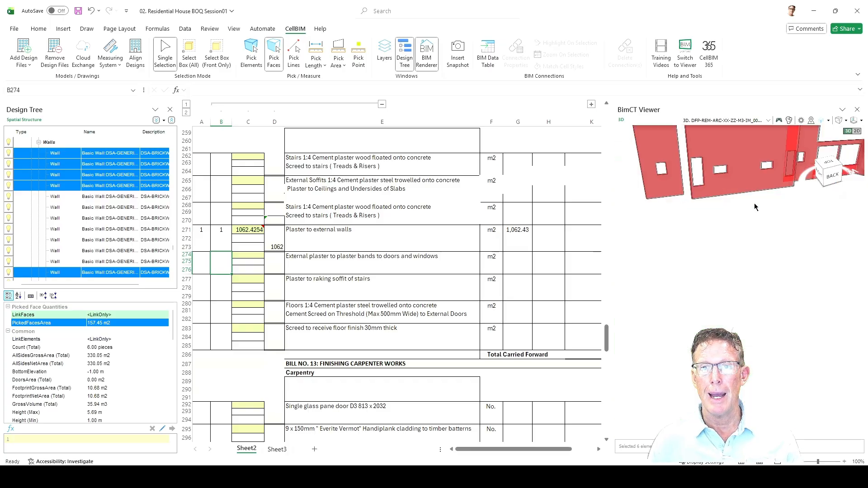
drag(697, 317, 727, 327)
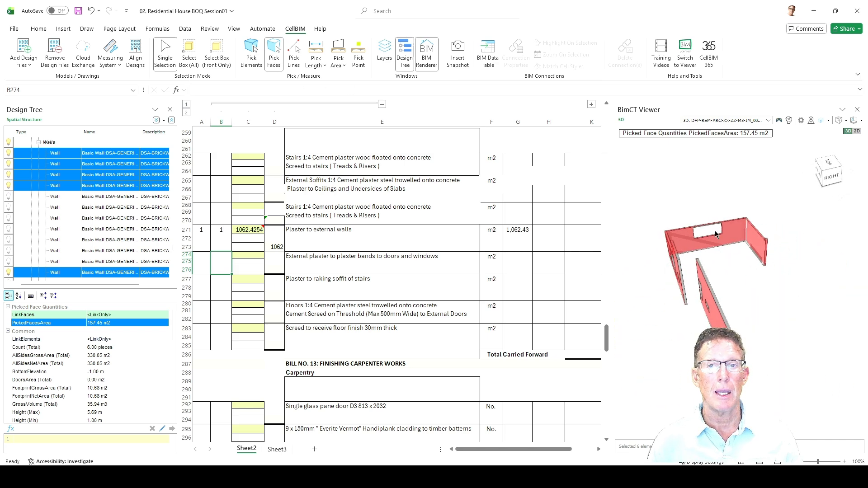
right_click(734, 226)
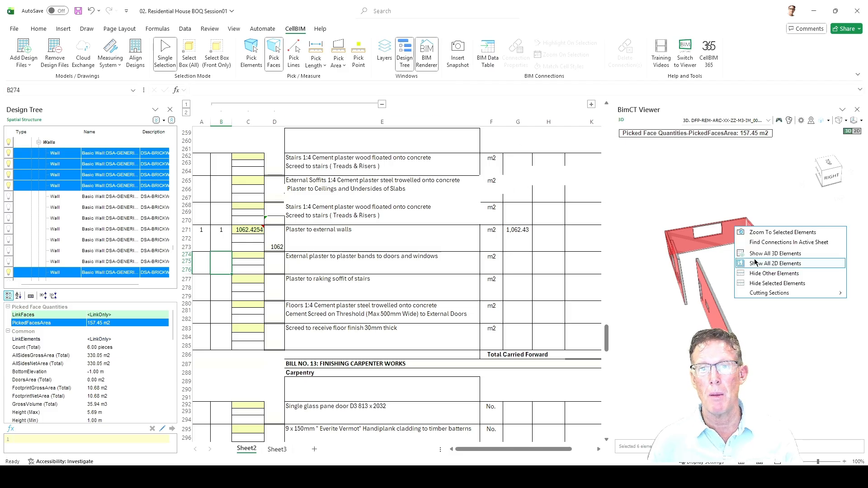
click(762, 260)
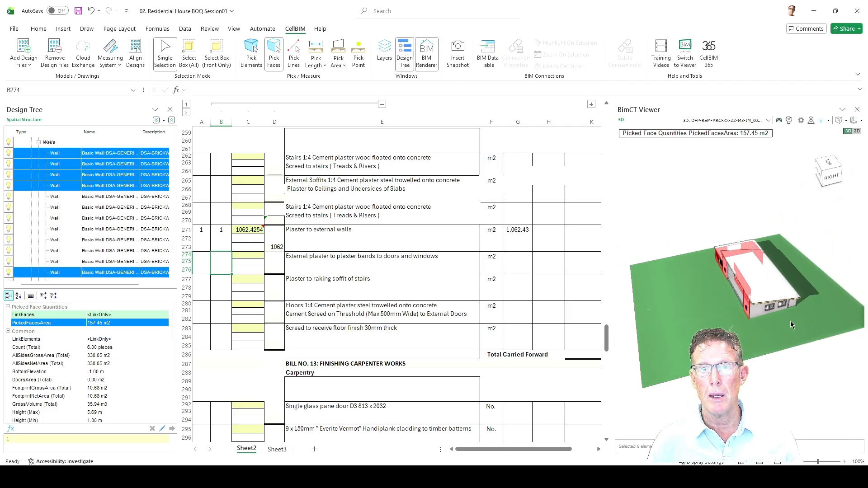
Measure the site topography's face area and clear the face selection.
click(794, 327)
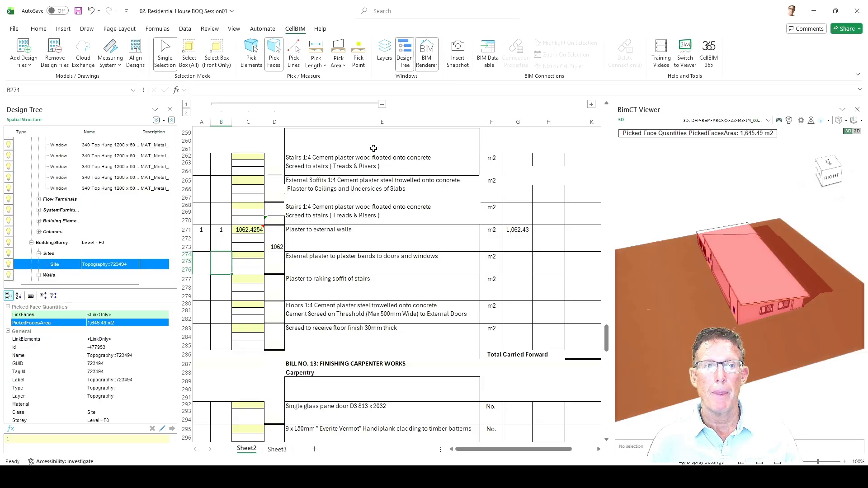
drag(772, 330, 761, 333)
click(769, 393)
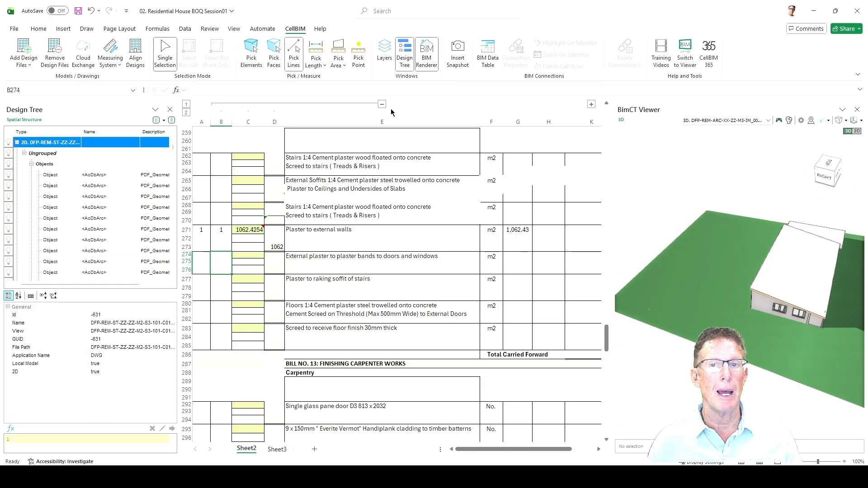
Measure the length of the main roof's long edge with Pick Lines.
click(299, 63)
scroll(771, 262, up, 3)
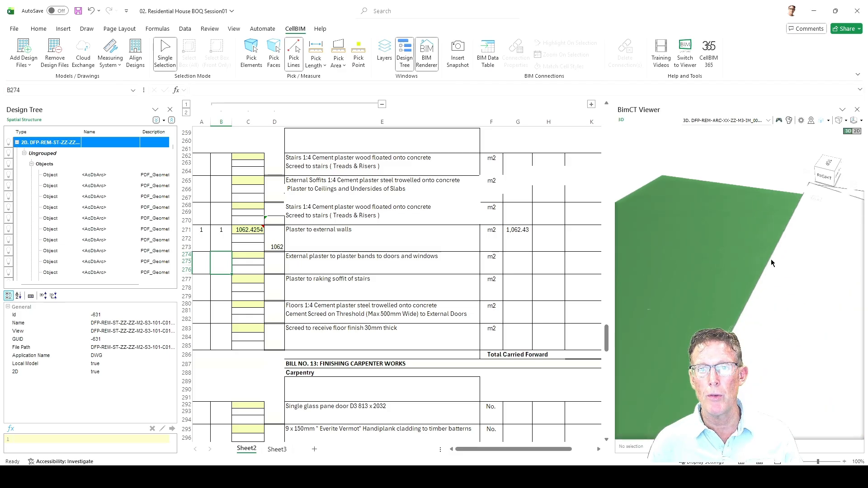
click(772, 262)
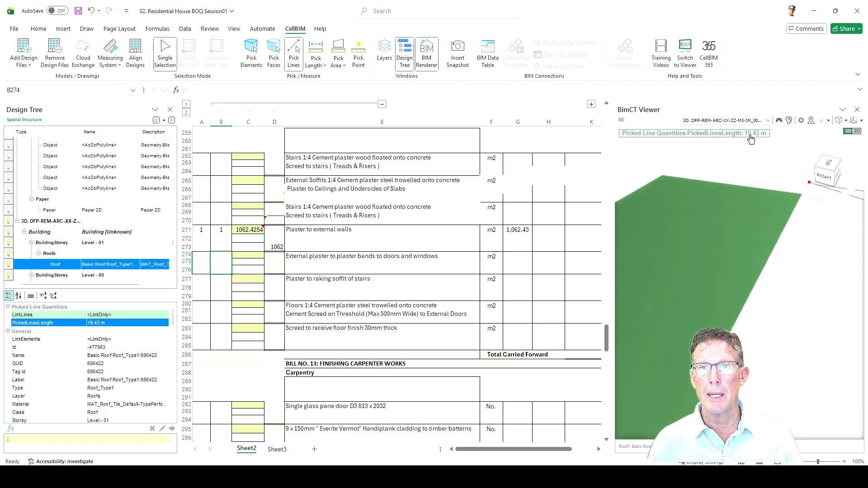
drag(807, 281, 749, 279)
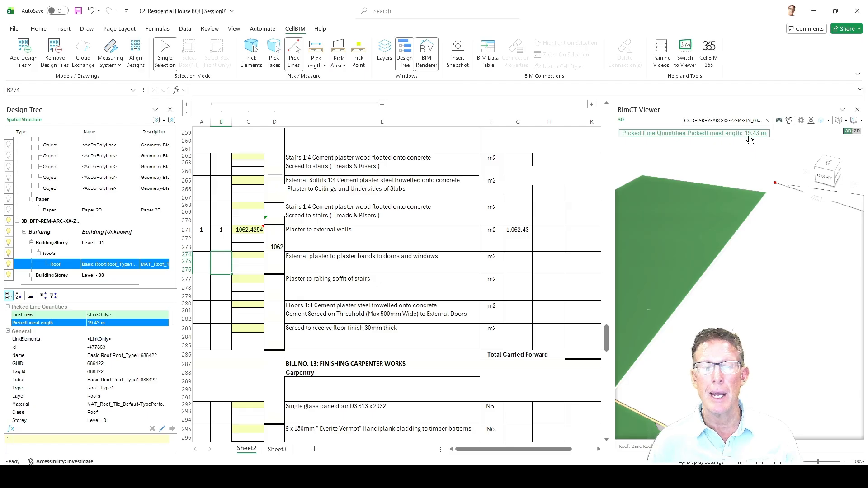
Pick the whole roof element and review its full list of properties, including the Common and Roofs quantities.
click(245, 63)
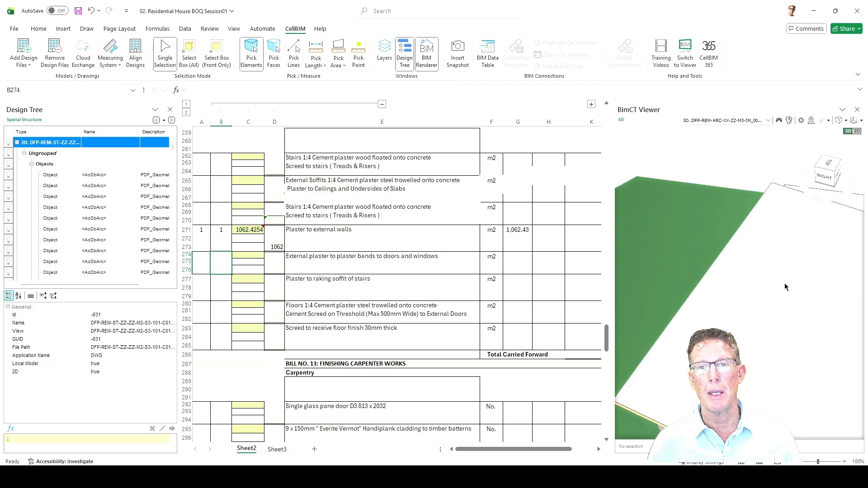
click(785, 283)
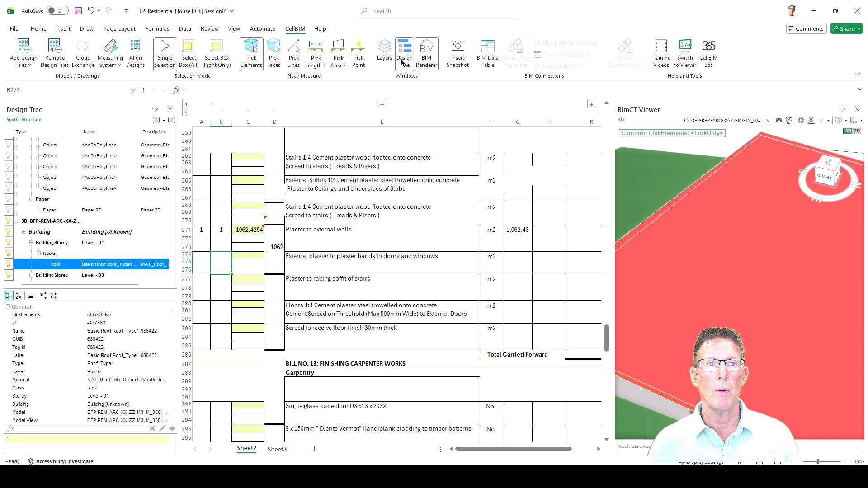
scroll(791, 270, down, 3)
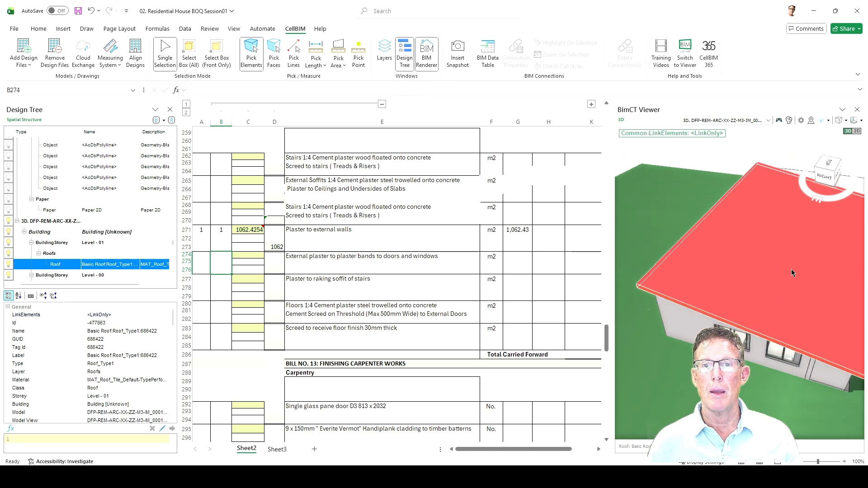
drag(792, 270, 720, 236)
click(712, 136)
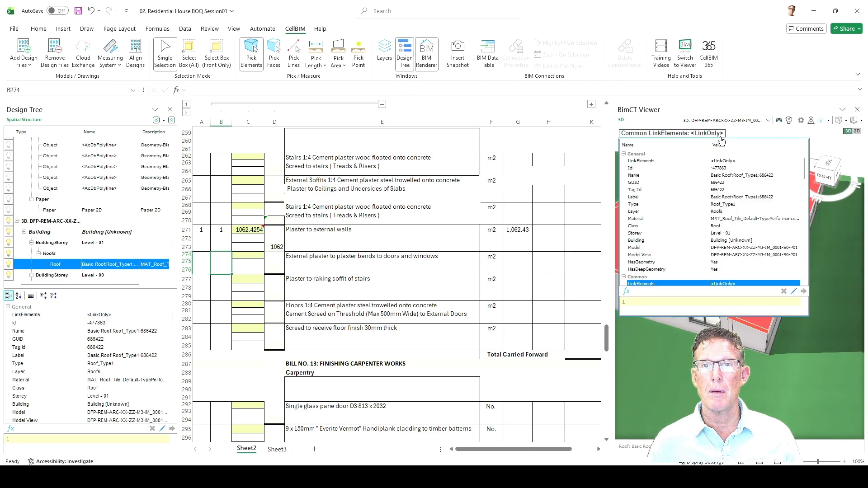
scroll(736, 199, down, 1)
scroll(737, 197, down, 6)
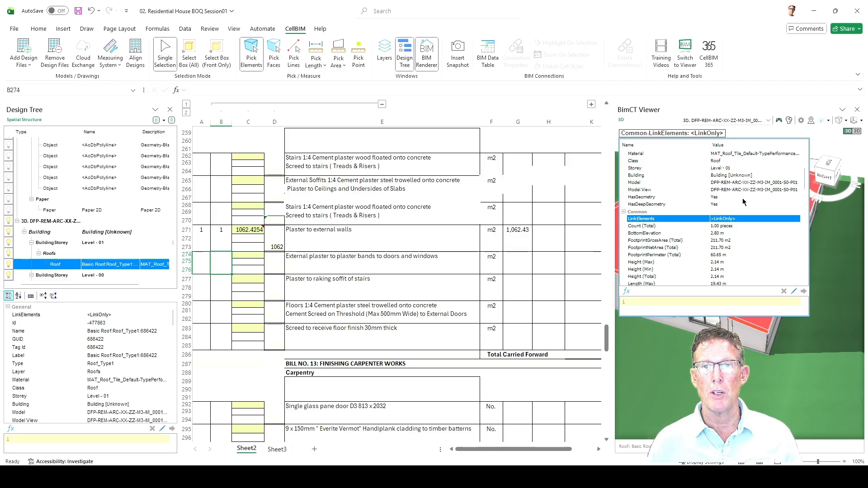
scroll(745, 205, down, 5)
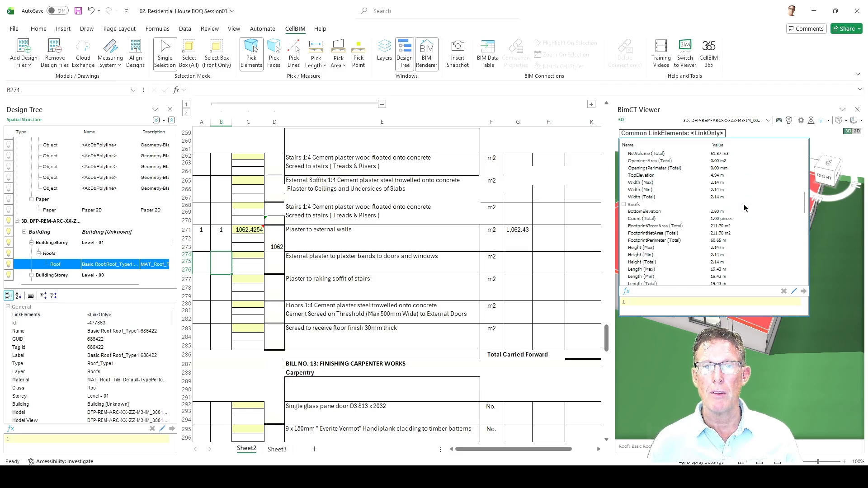